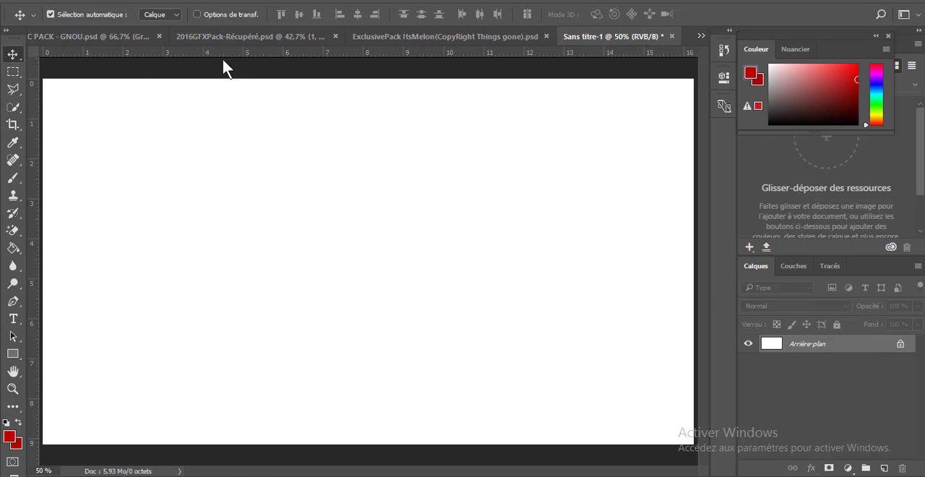
Check the blank document's image dimensions and resolution without changing them
click(106, 0)
click(157, 88)
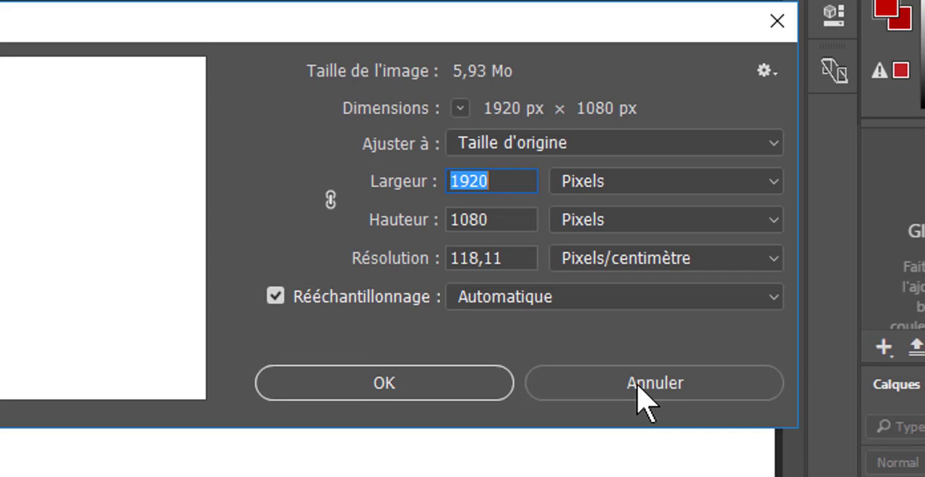
click(626, 267)
Open 1074.jpg from the Wallp folder and place the city photo over the whole canvas of Sans titre-1
right_click(686, 35)
click(730, 115)
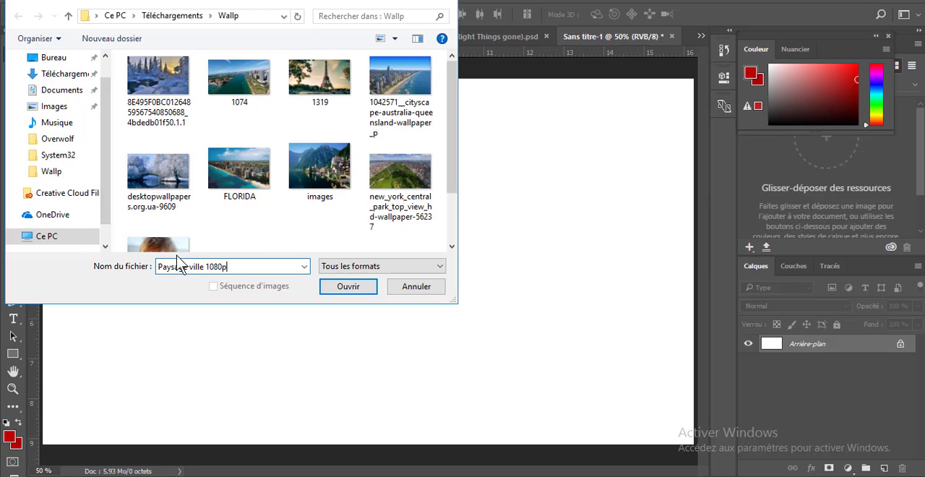
key(ctrl+a)
key(BackSpace)
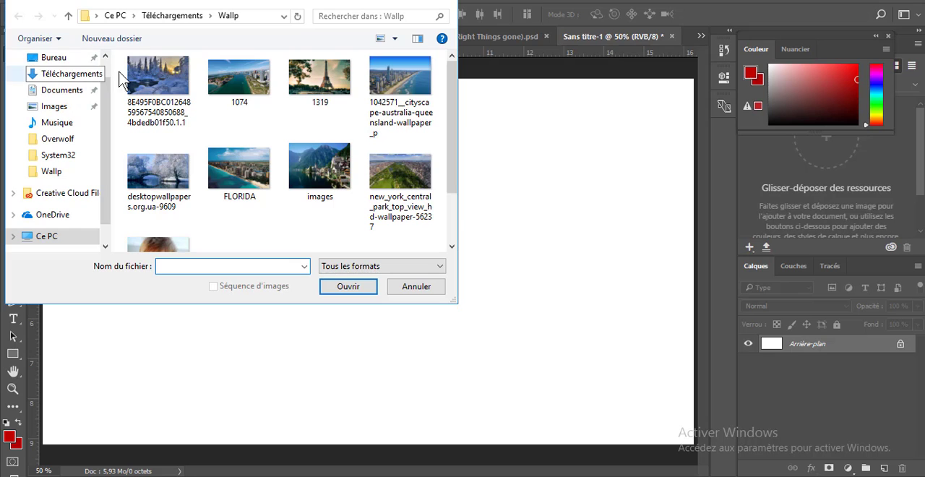
double_click(253, 86)
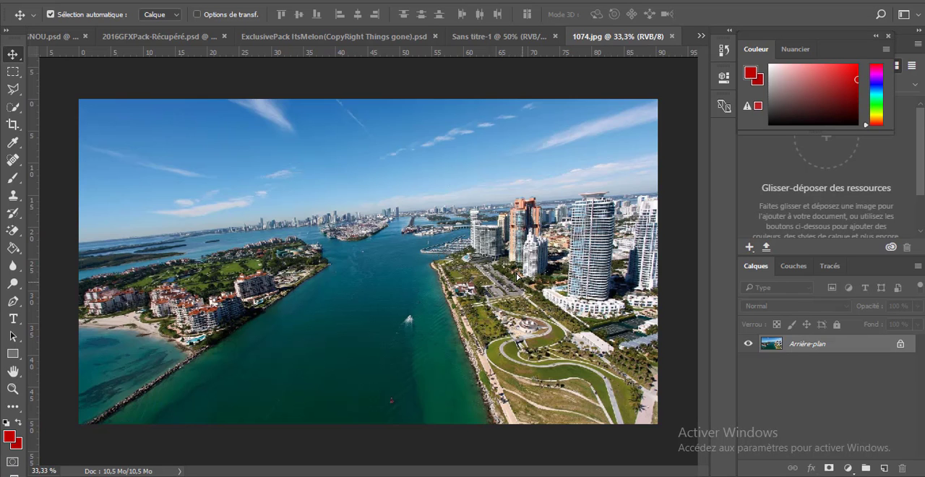
drag(523, 286, 478, 314)
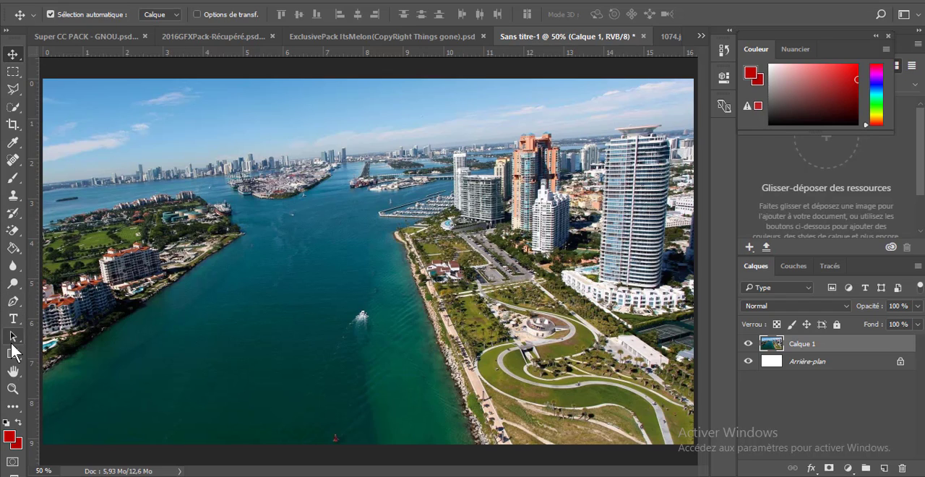
Draw a red vertical rectangle about 364 by 1394 px across the photo, with a stroke and 6% fill opacity
click(13, 352)
drag(203, 455, 326, 14)
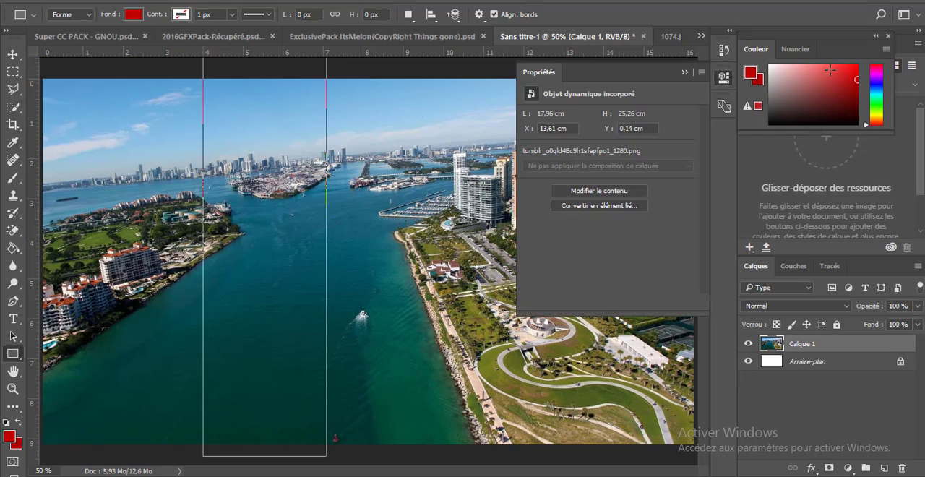
double_click(860, 344)
drag(631, 49, 924, 46)
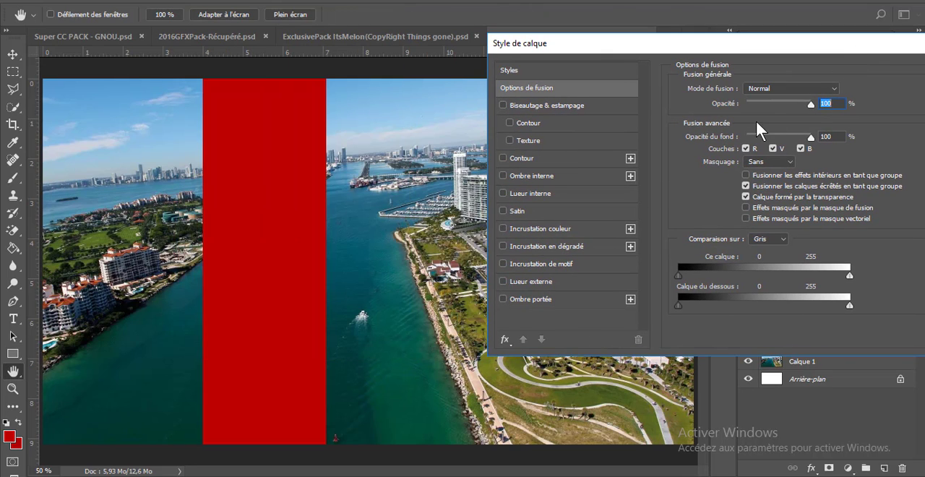
click(750, 136)
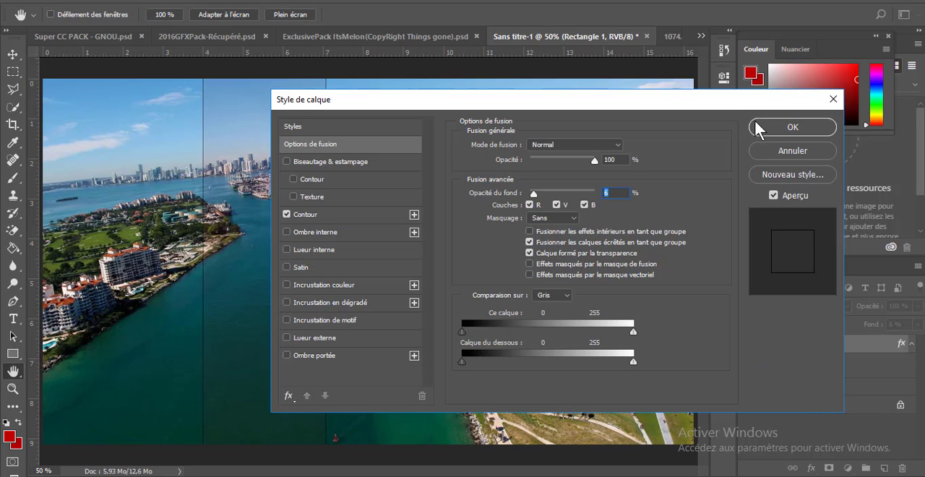
click(762, 120)
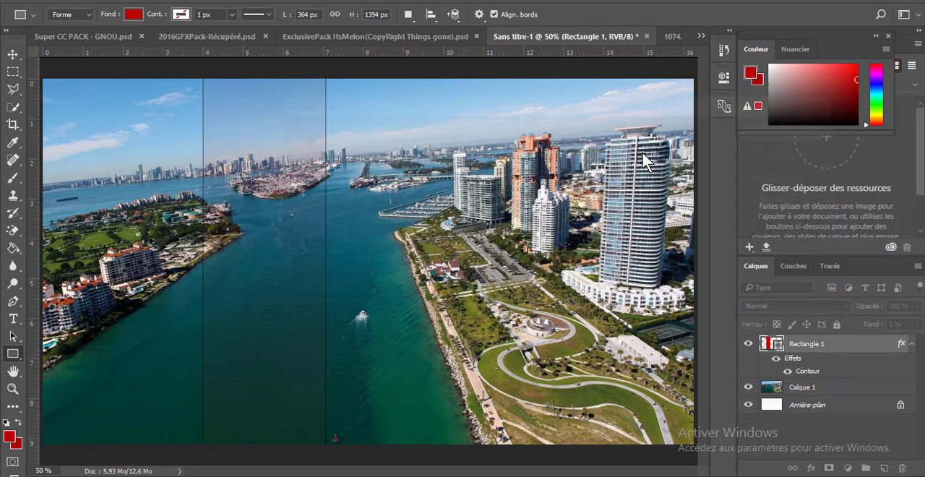
Rotate the rectangle about 32.5° and stretch it into a wider diagonal band that runs past both canvas edges
click(83, 2)
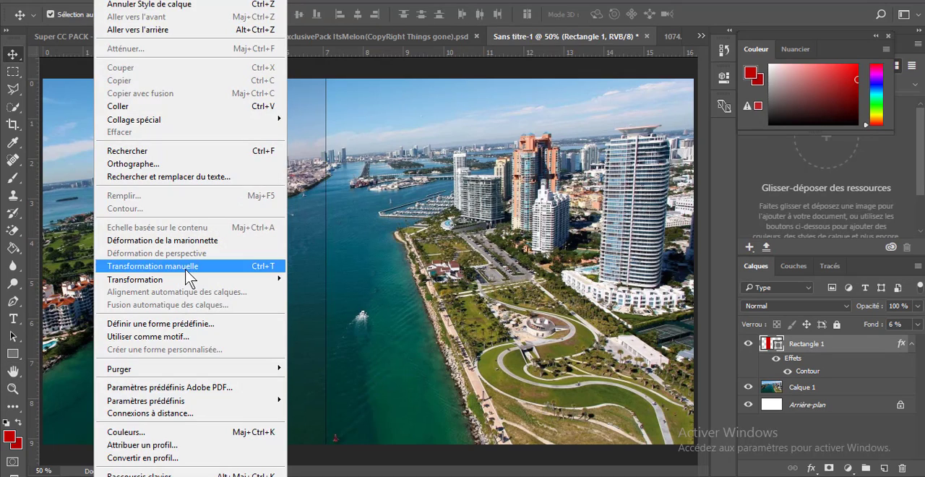
click(187, 267)
drag(284, 150, 394, 175)
drag(446, 116, 502, 29)
drag(446, 142, 471, 133)
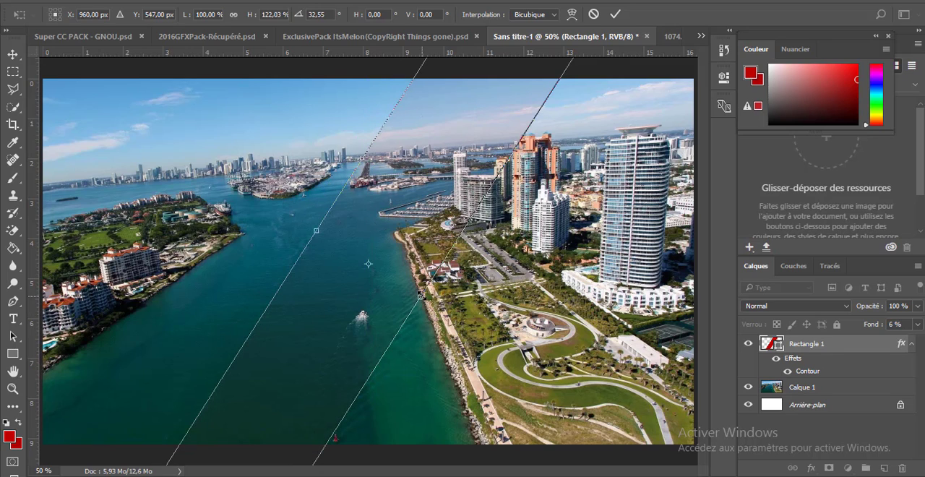
key(Return)
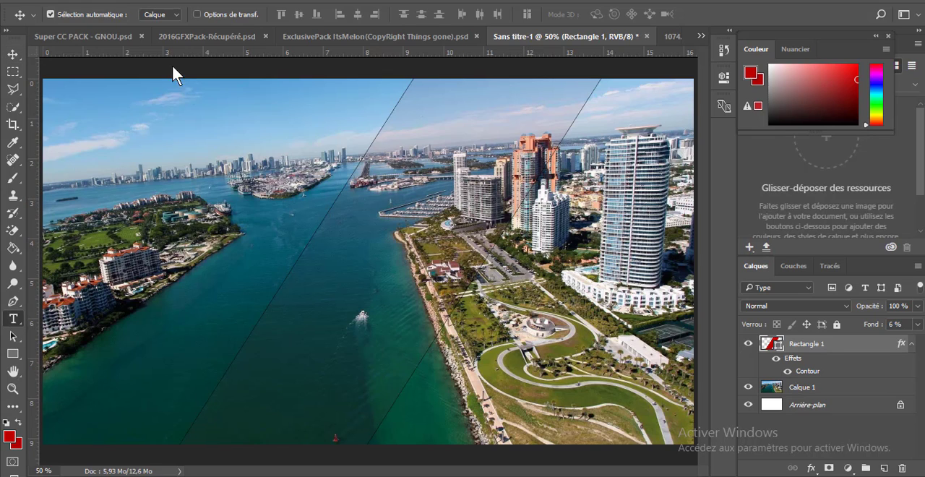
Add a new layer with a wide text box across the sky, reduce the font size to about 126 pt and enter the title "Tutoriel"
key(t)
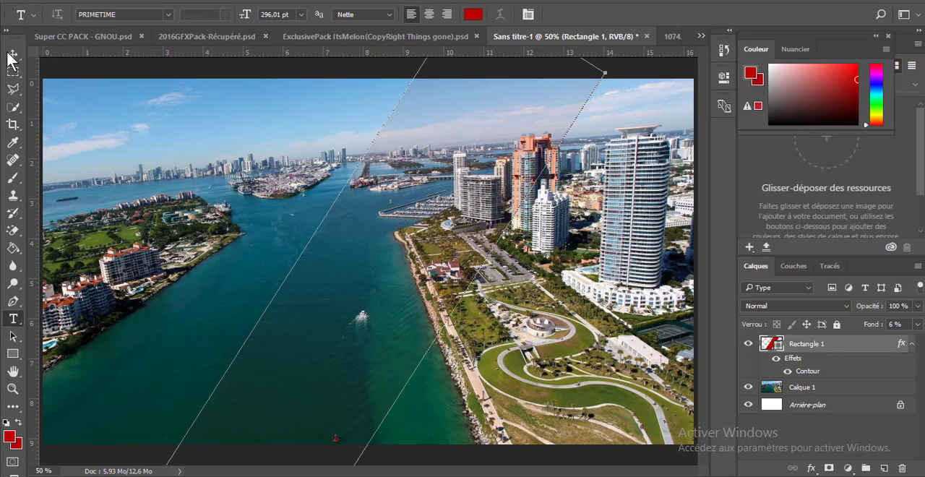
click(10, 56)
click(883, 468)
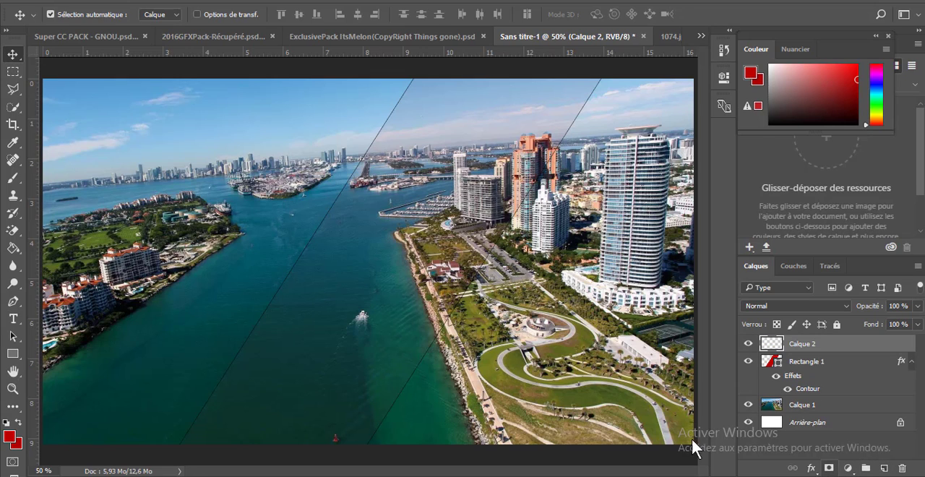
click(13, 319)
drag(70, 101, 658, 230)
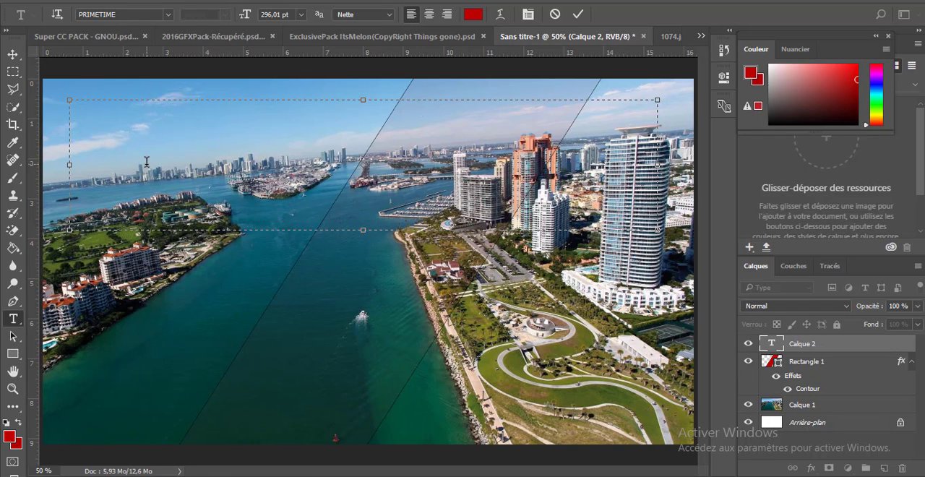
drag(246, 14, 206, 40)
drag(245, 19, 209, 42)
text(TU)
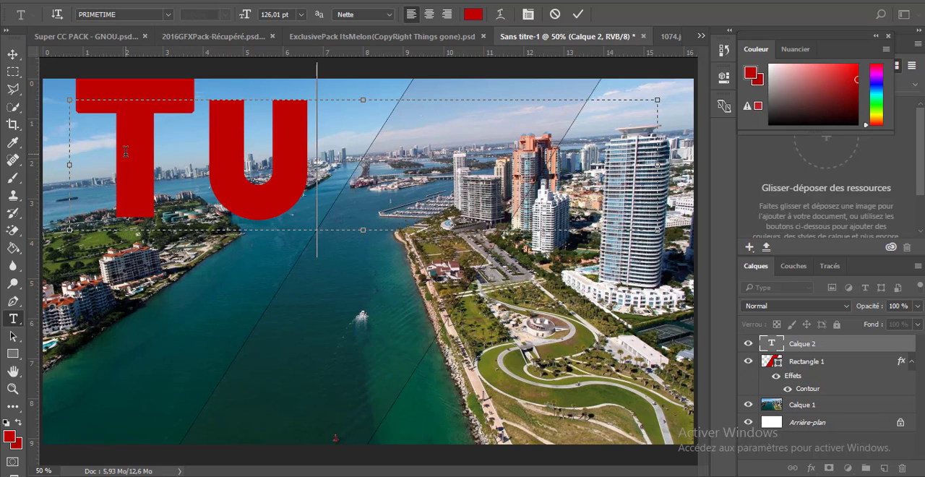
Set the title's text size to about 76 pt and its color to white
key(ctrl+a)
drag(245, 15, 208, 15)
drag(604, 151, 22, 143)
click(769, 64)
click(13, 54)
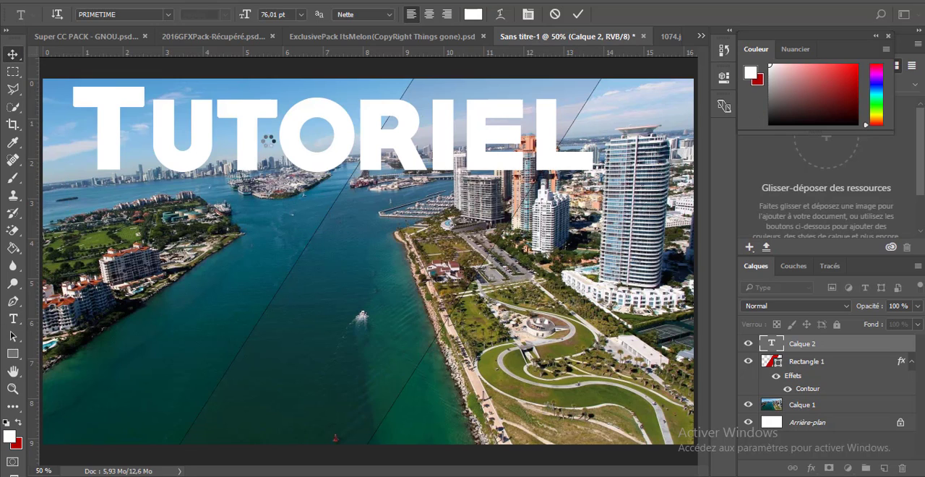
Center the Tutoriel title over the sky and put its layer below the Rectangle 1 layer
drag(262, 136, 290, 151)
drag(828, 363, 825, 337)
click(287, 133)
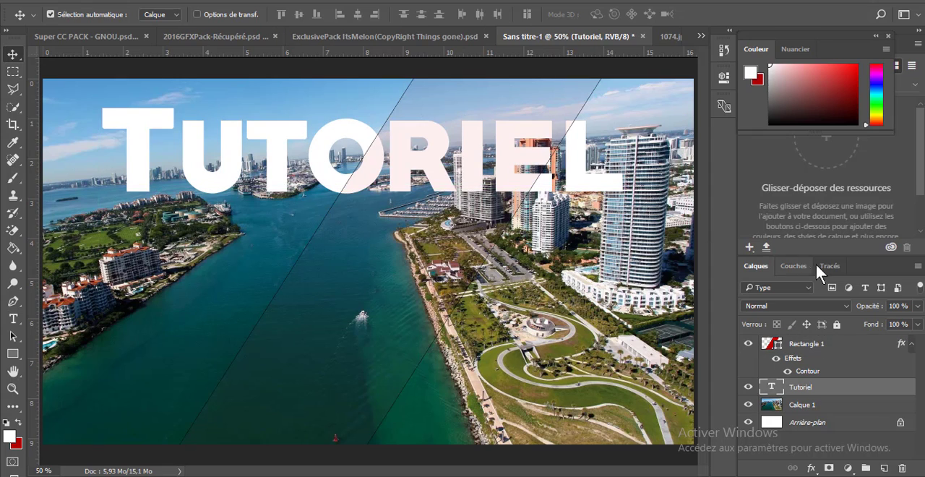
Add a drop shadow to the Tutoriel text and move the Rectangle 1 layer beneath it
double_click(890, 389)
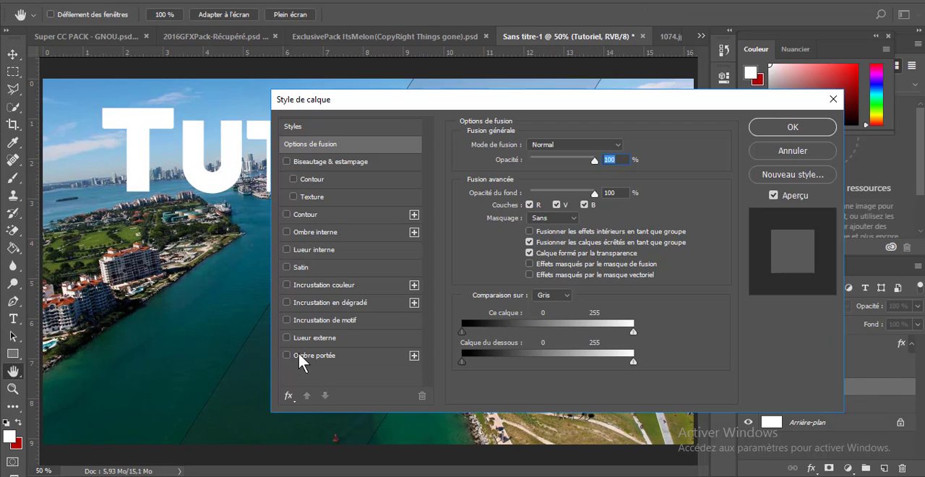
click(793, 126)
drag(850, 344, 843, 428)
Add a new layer with a wide text box across the lower half of the image, using the la Chatte à Maman font
click(882, 467)
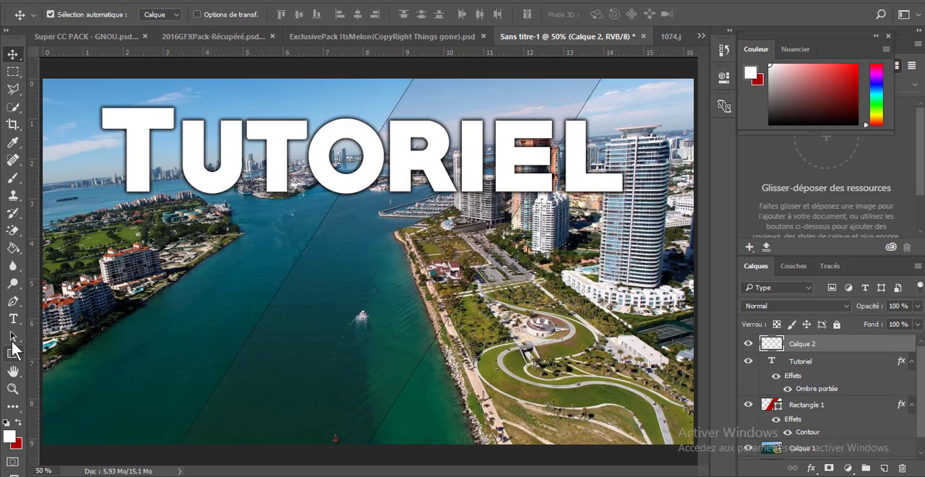
click(13, 319)
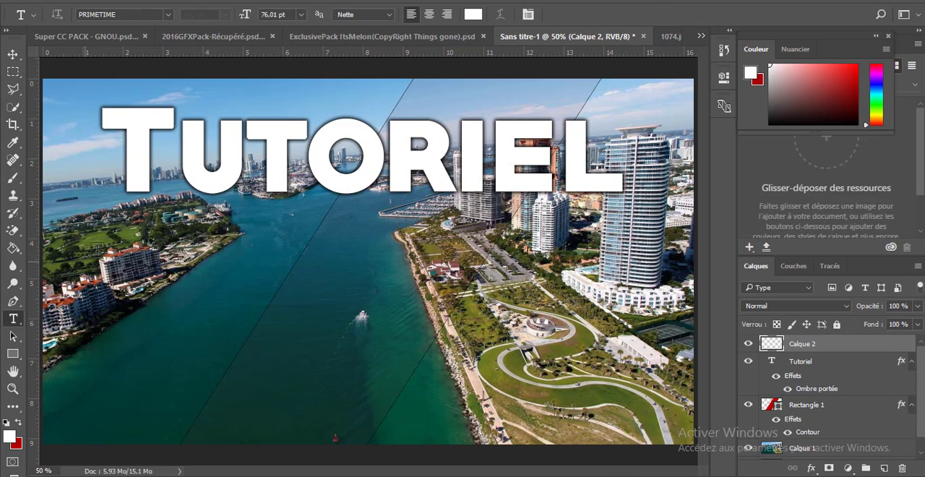
drag(54, 250, 694, 401)
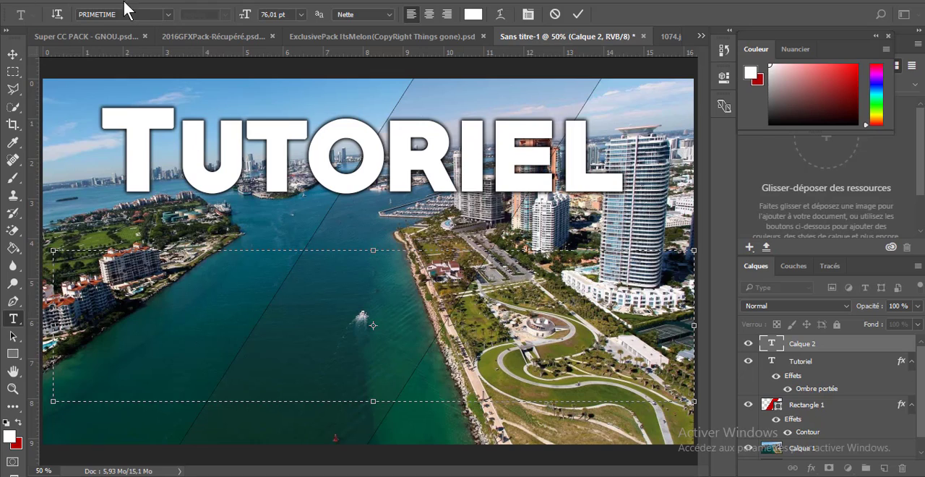
click(168, 15)
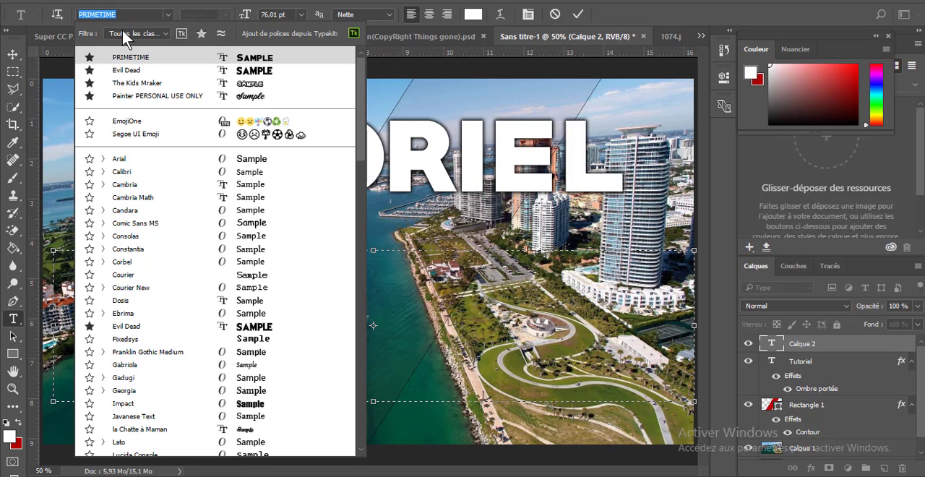
text(lA cha)
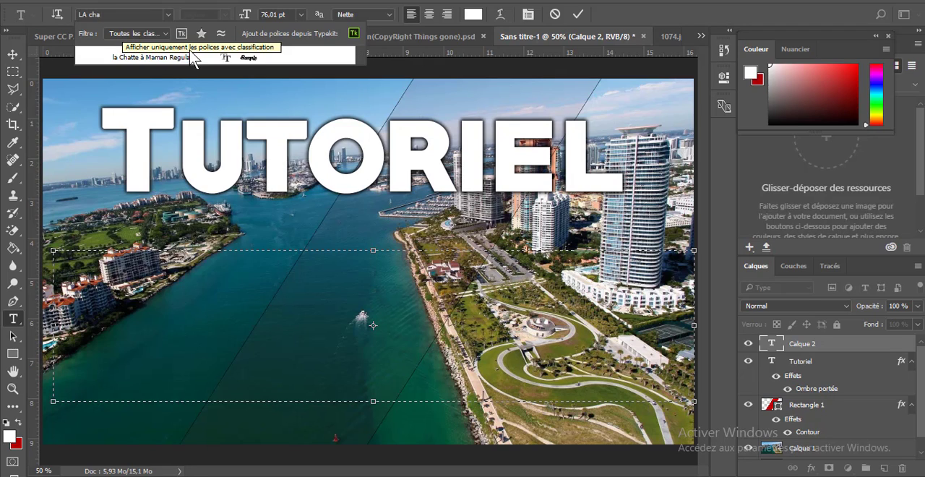
key(Return)
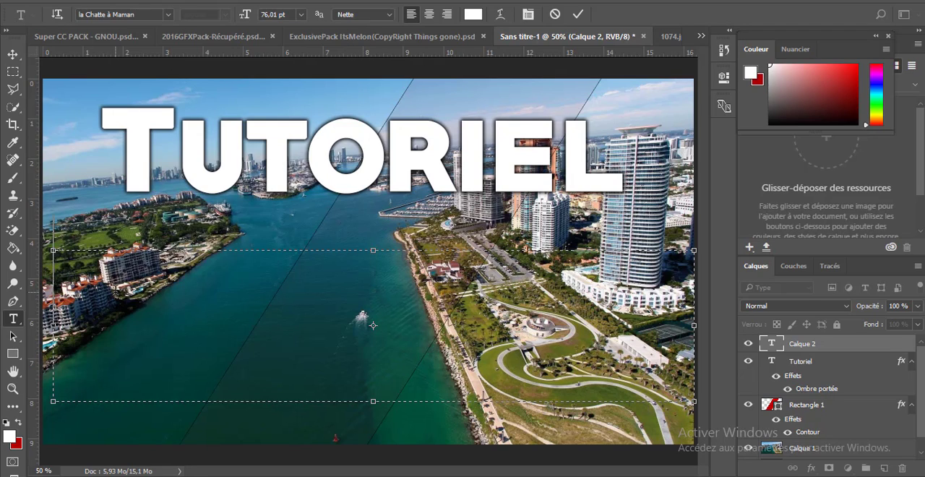
Enter the word "Miniature" in the lower text box, correcting its spelling
text(Minitau)
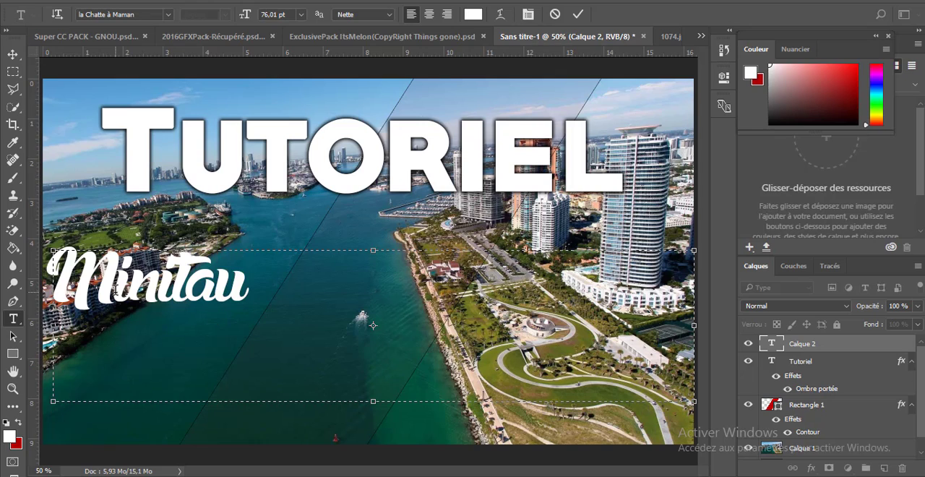
key(BackSpace)
text(re)
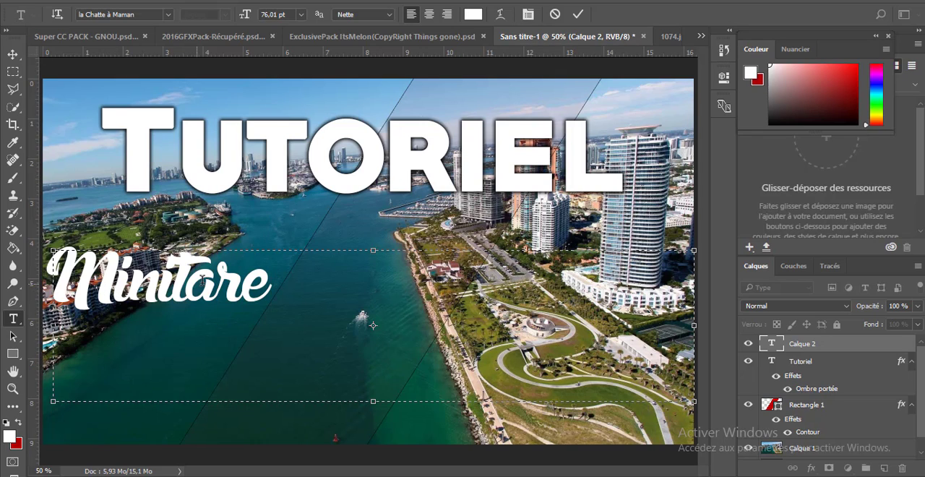
click(213, 281)
key(BackSpace)
text(u)
Enlarge the Miniature text to about 147 pt and center it beneath the Tutoriel title
key(ctrl+a)
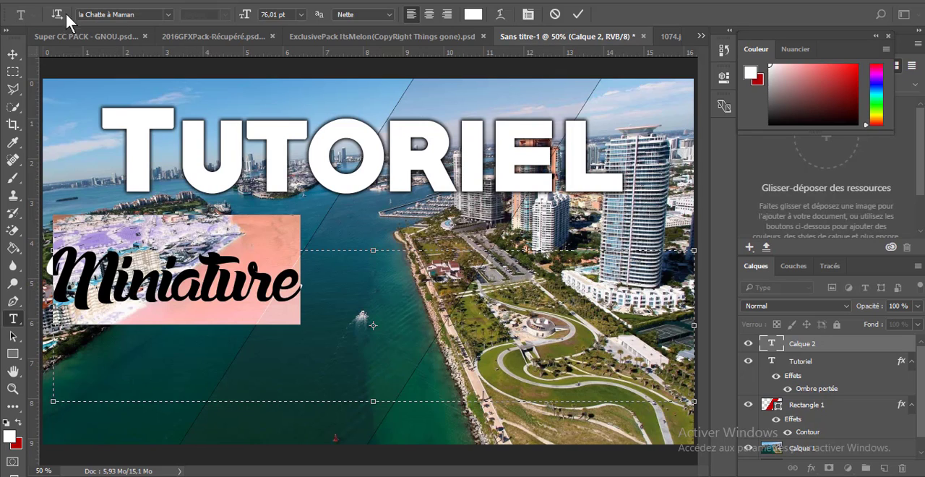
drag(244, 14, 295, 7)
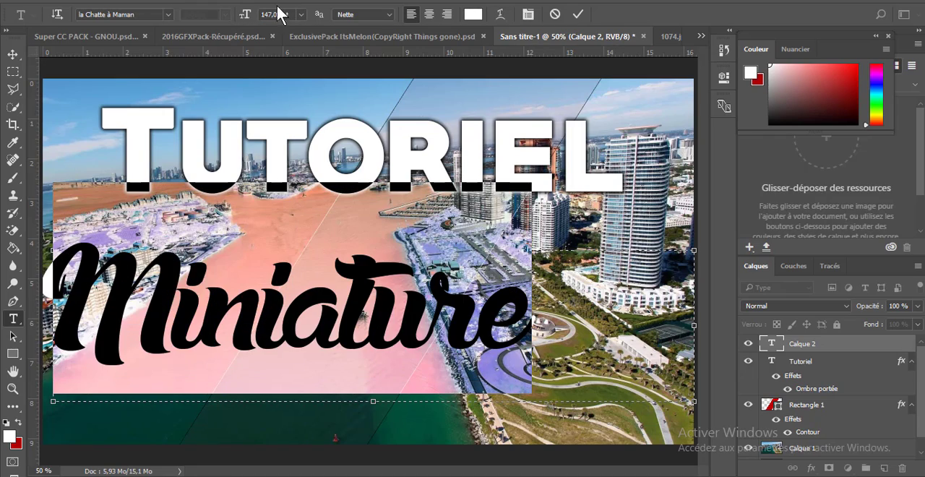
key(ctrl+Return)
key(v)
drag(248, 323, 304, 309)
Add a drop shadow to the Miniature text and set the shadow size to 40 px
double_click(853, 344)
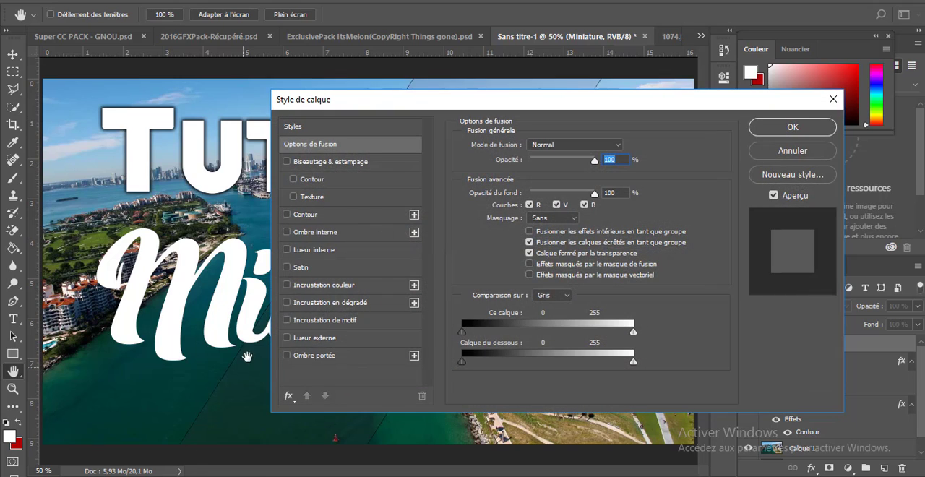
click(287, 356)
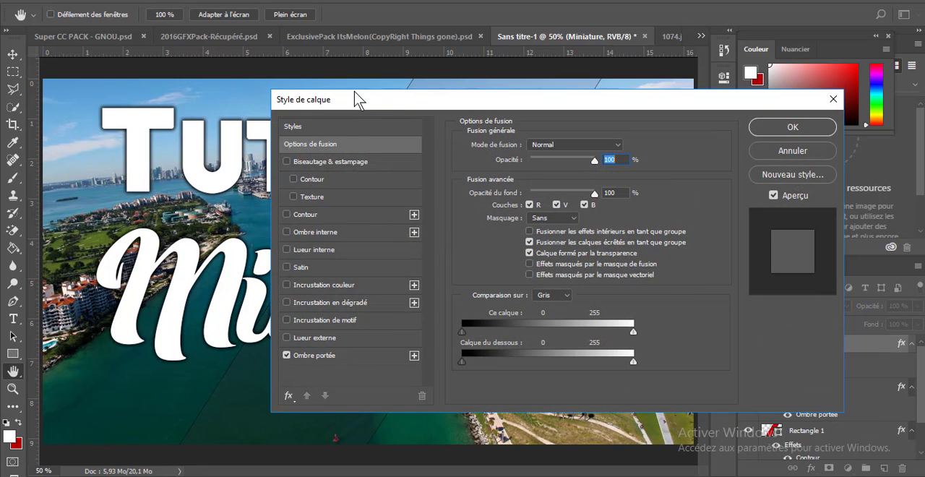
drag(355, 92, 583, 80)
click(699, 317)
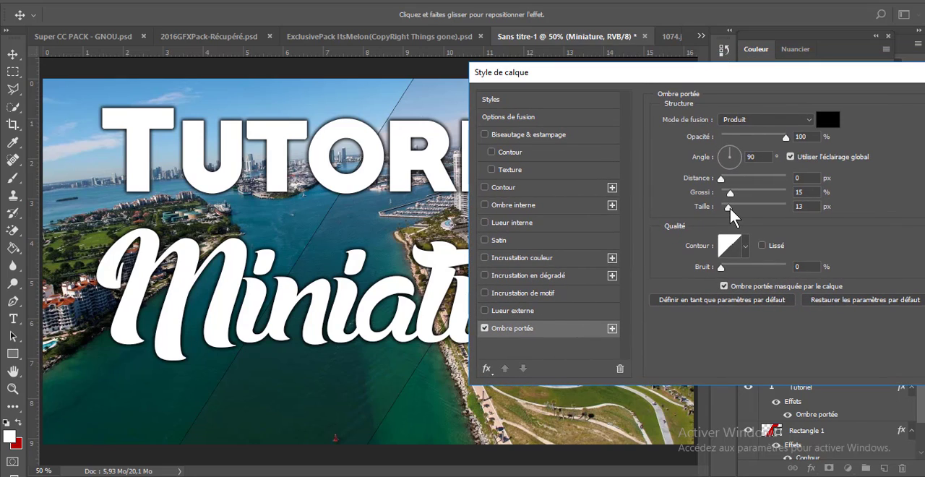
drag(729, 208, 736, 208)
drag(700, 75, 240, 172)
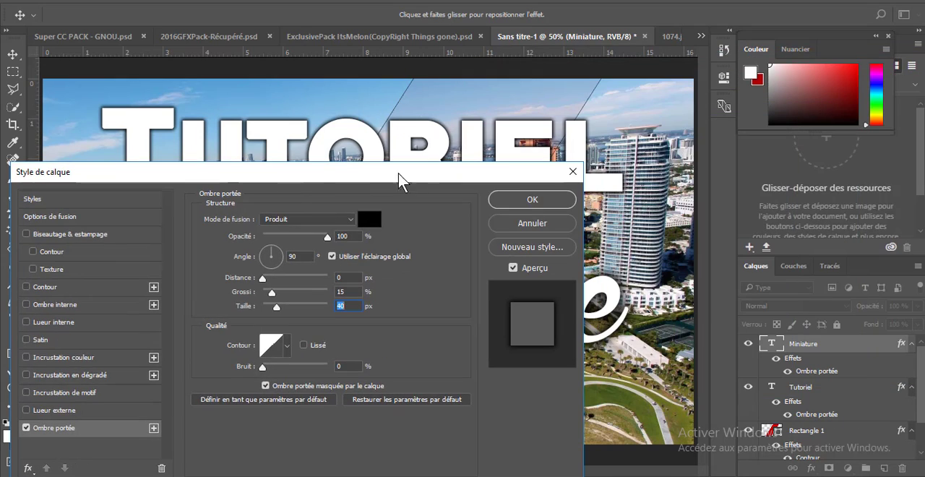
click(515, 205)
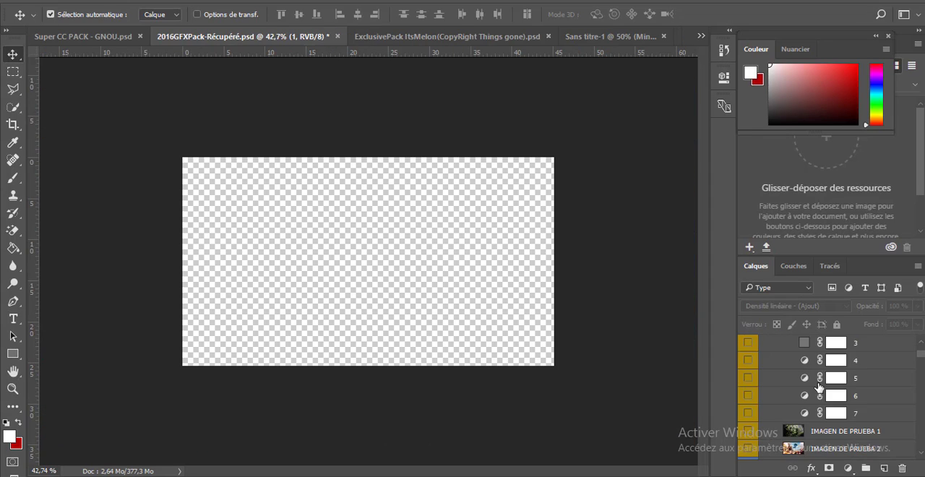
scroll(819, 388, up, 3)
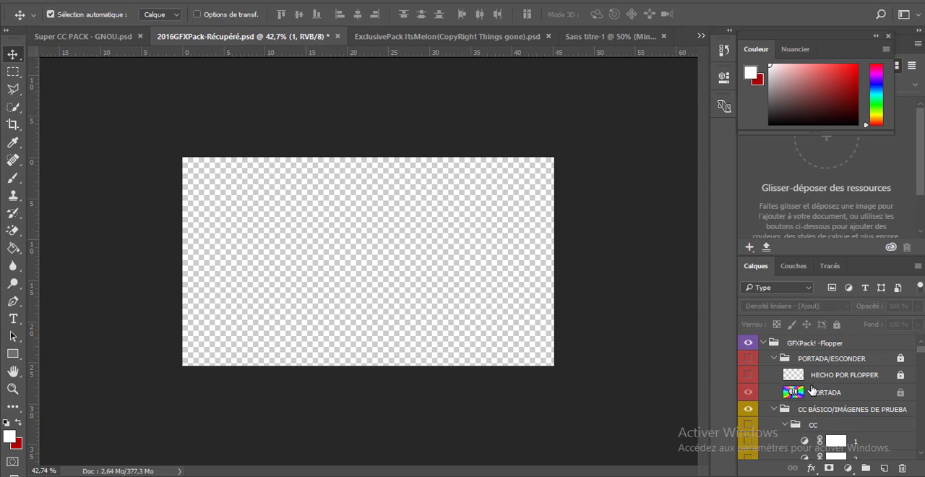
Copy the sparkle texture layer 1 from the stocks group of 2016GFXPack-Récupéré.psd into the Sans titre-1 thumbnail document
click(66, 40)
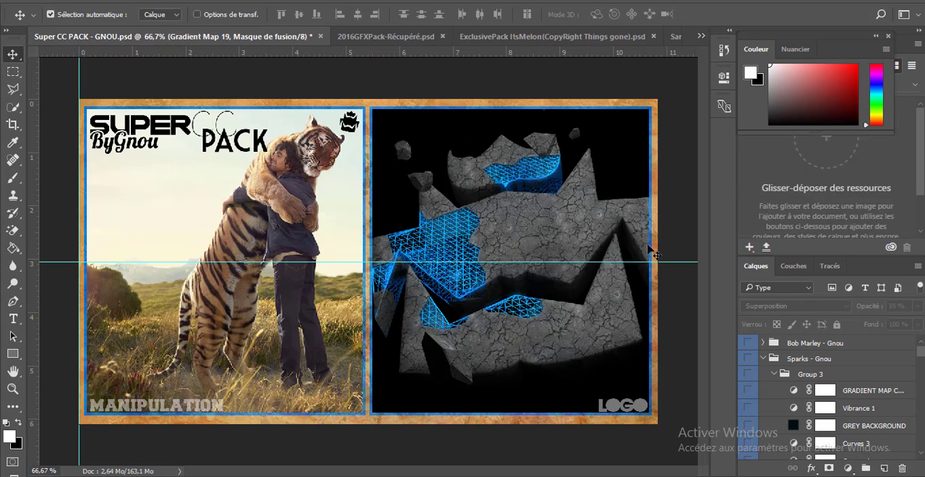
click(383, 36)
scroll(829, 396, up, 3)
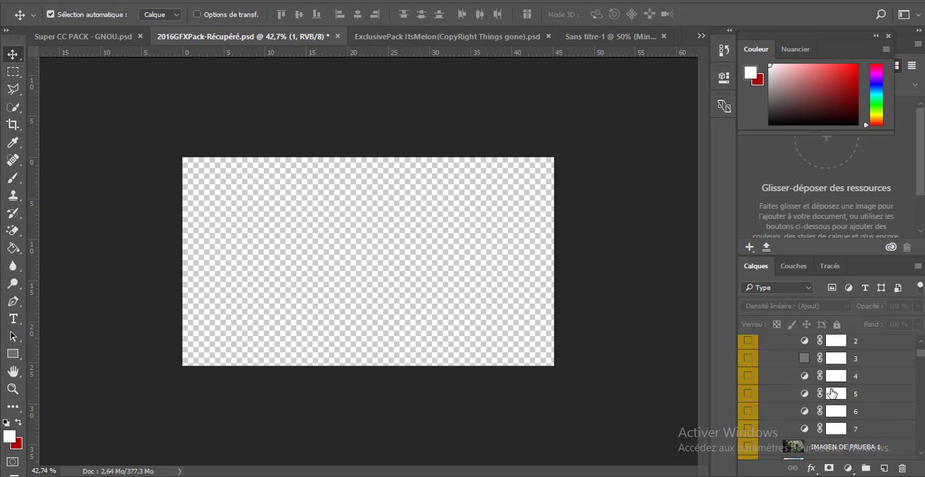
scroll(773, 383, down, 5)
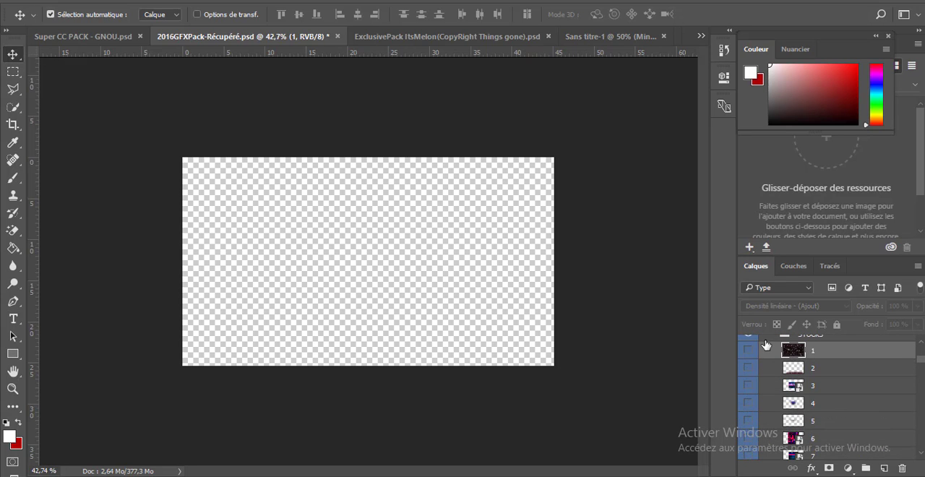
click(750, 351)
drag(439, 298, 417, 291)
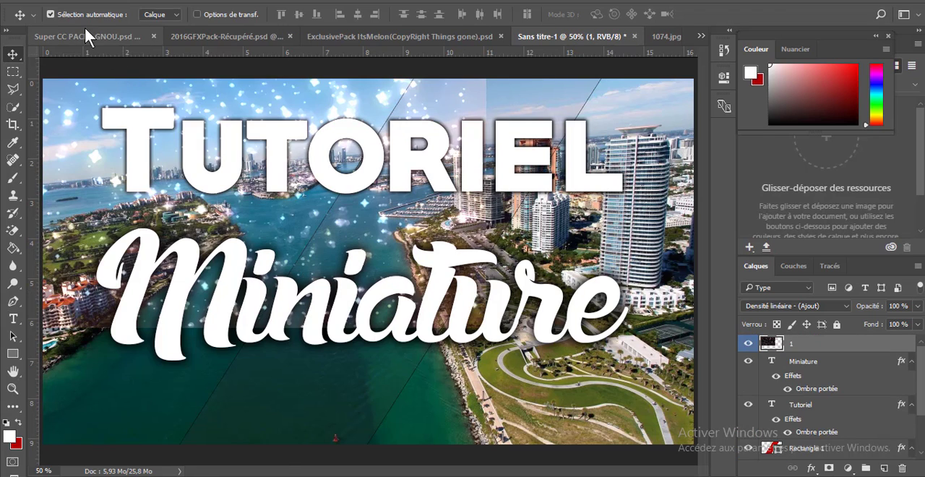
Scale the sparkle layer to about 147% so it fills the canvas, and place it below the Tutoriel text layer
click(107, 1)
click(238, 266)
drag(487, 323, 696, 444)
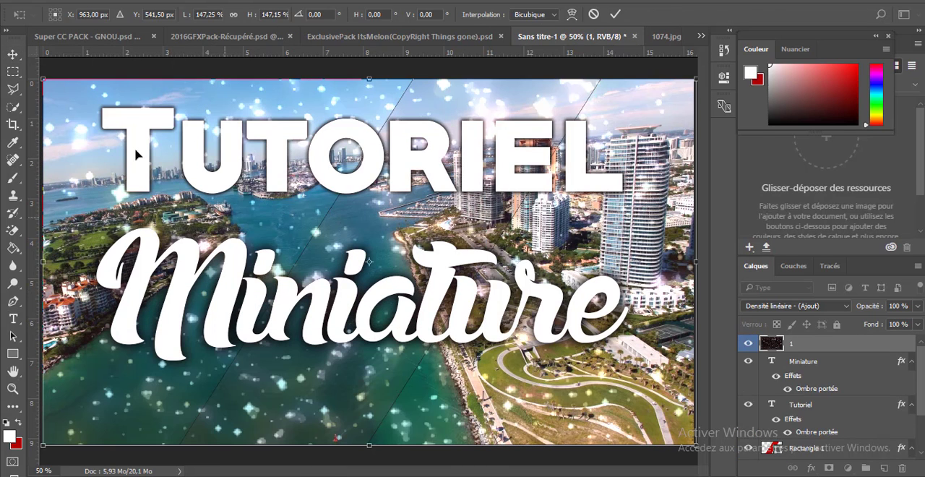
key(Return)
drag(817, 345, 841, 438)
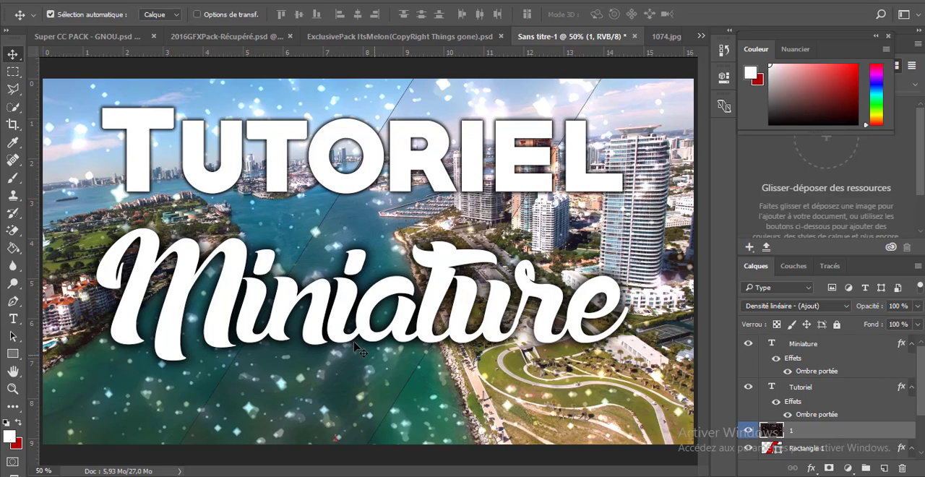
Try a 10 px inside stroke with the Spectre gradient on the city photo layer Calque 1
scroll(847, 413, down, 2)
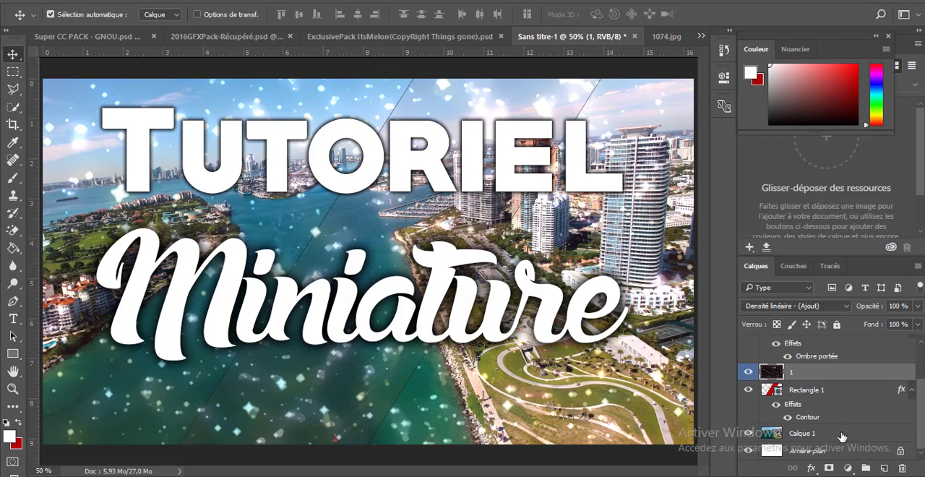
double_click(854, 434)
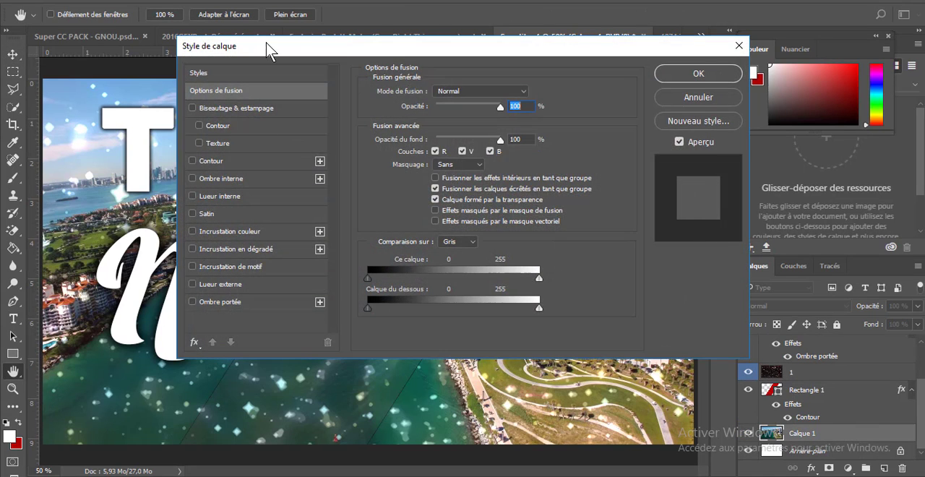
drag(284, 48, 481, 52)
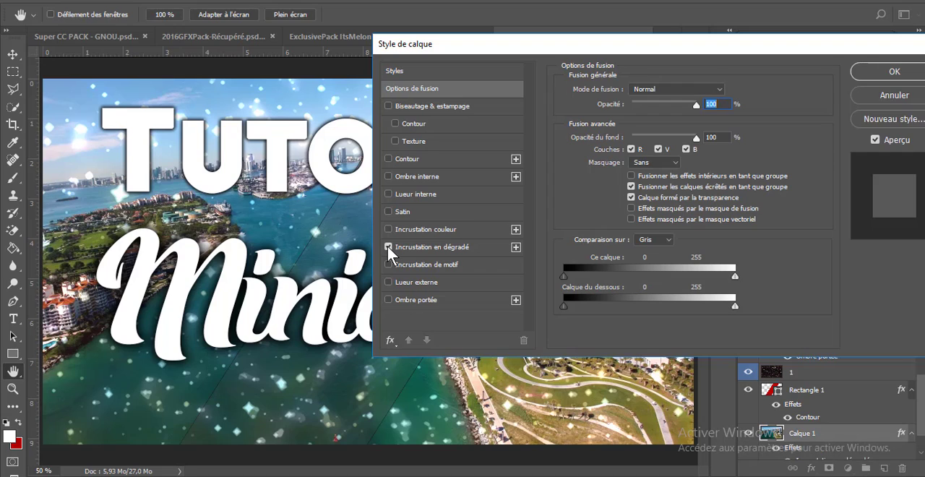
click(409, 159)
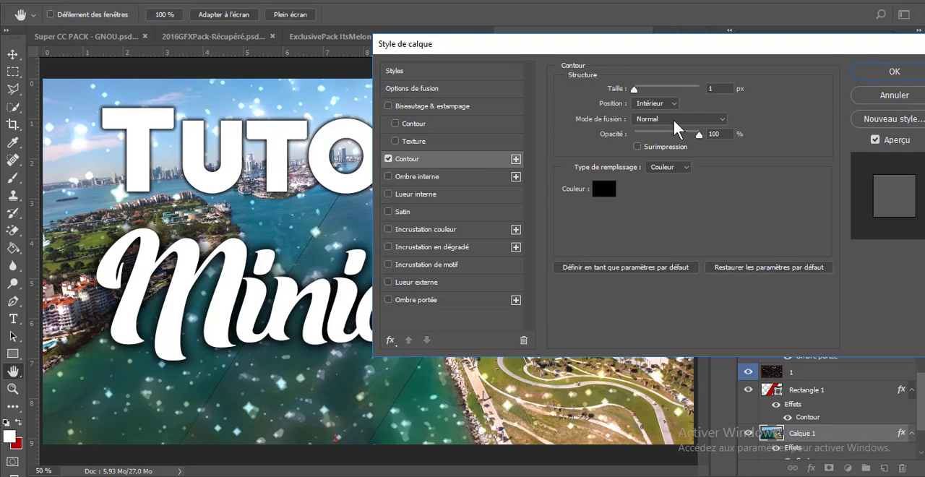
mouse_move(663, 88)
mouse_down()
mouse_move(697, 91)
mouse_move(641, 98)
mouse_up()
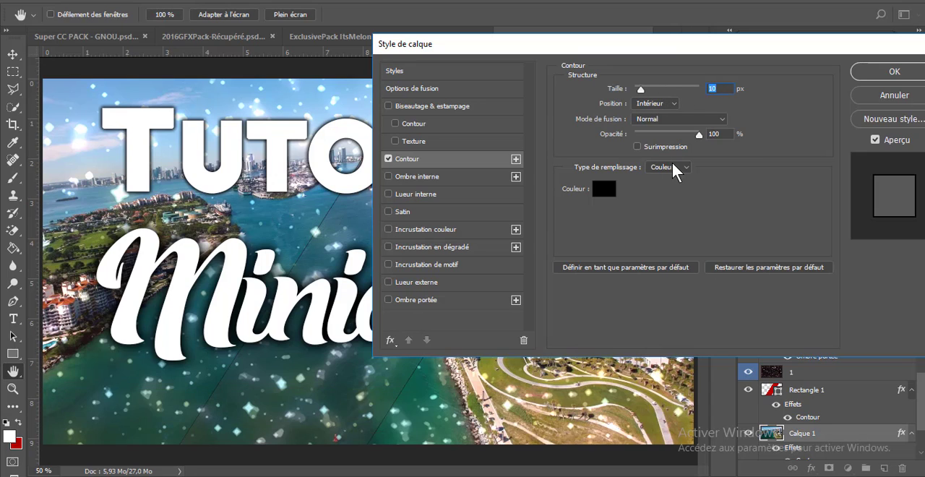
click(668, 167)
click(663, 187)
click(654, 189)
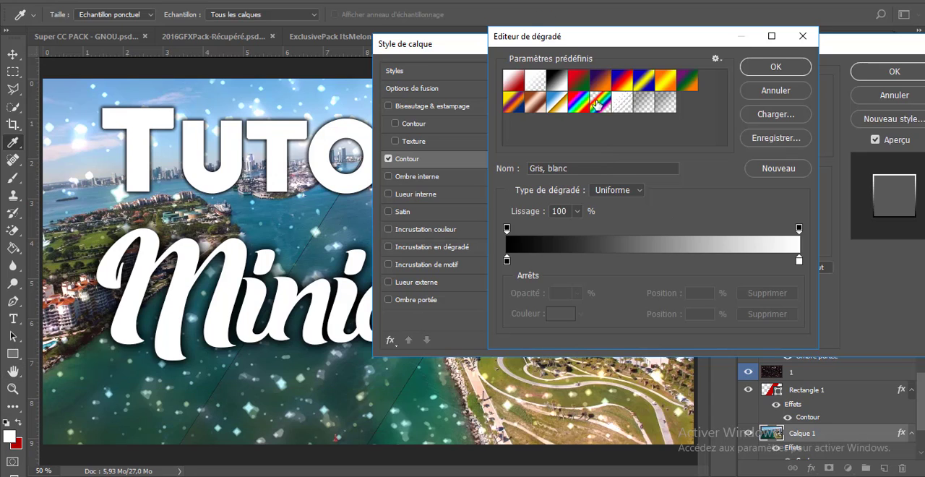
click(584, 104)
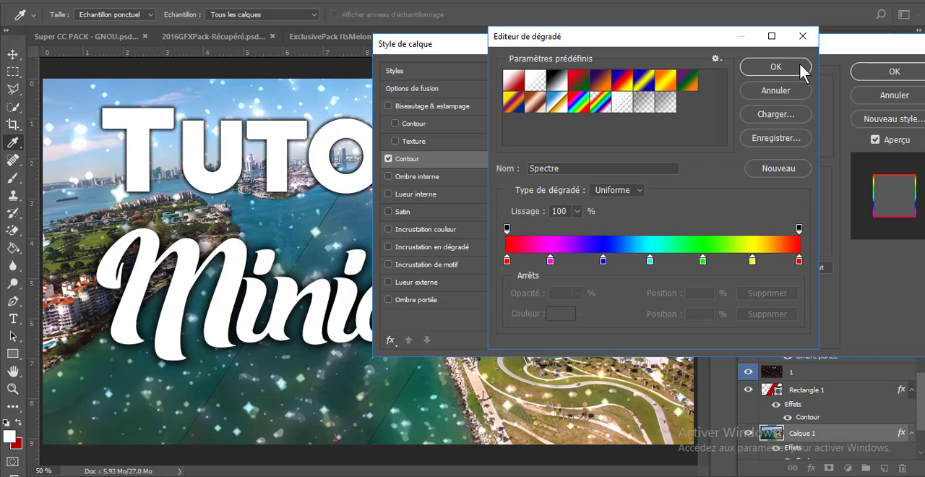
click(770, 89)
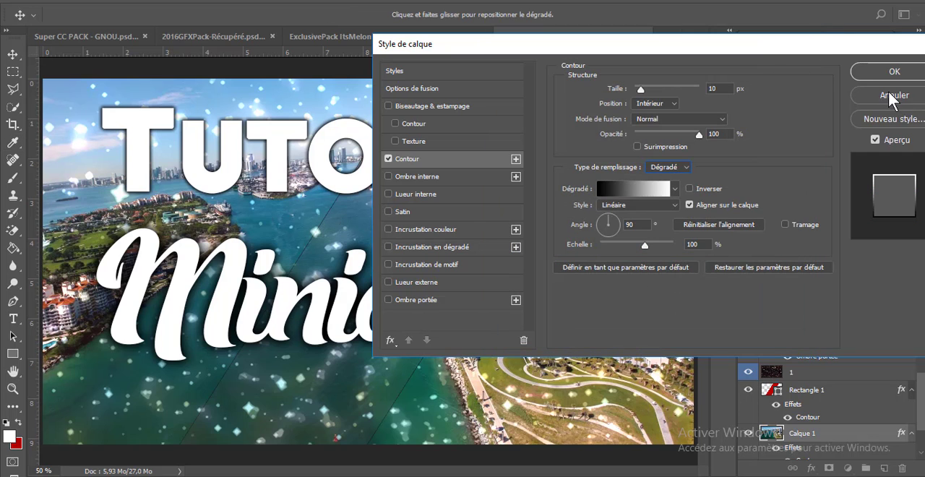
click(889, 95)
click(242, 37)
click(388, 38)
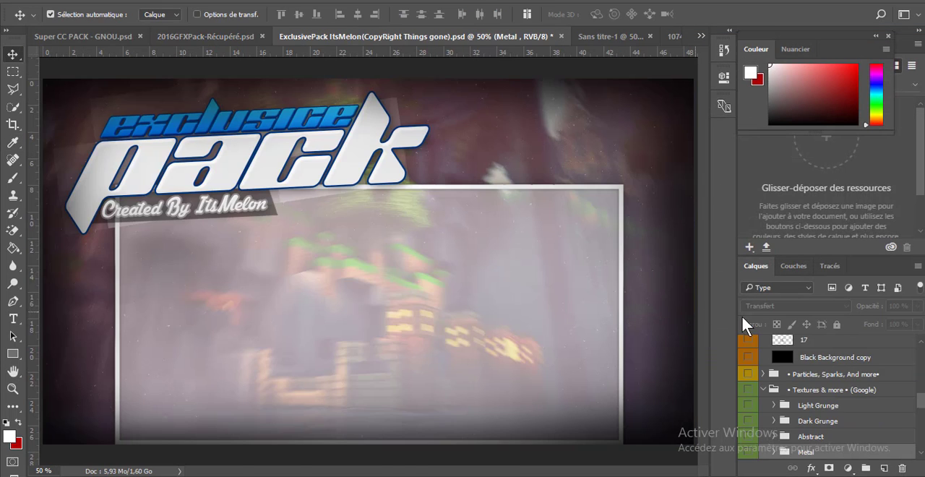
scroll(798, 352, up, 3)
scroll(797, 352, up, 6)
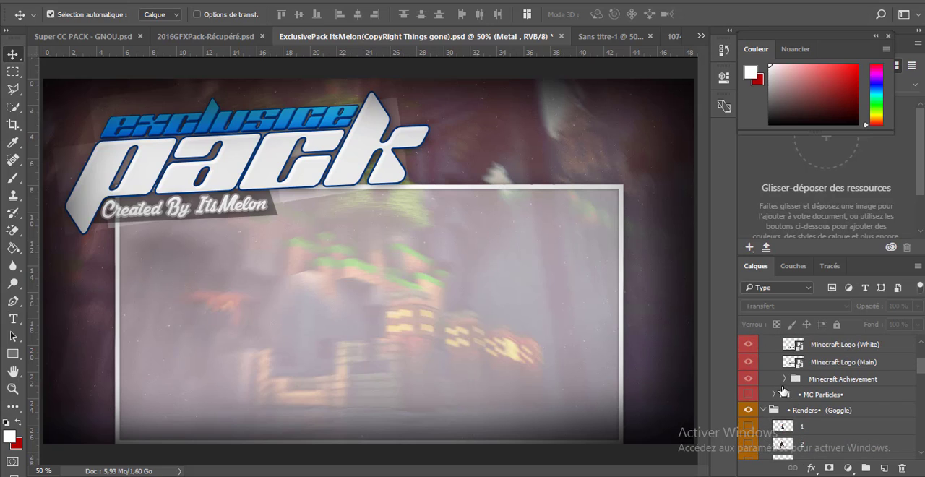
click(676, 36)
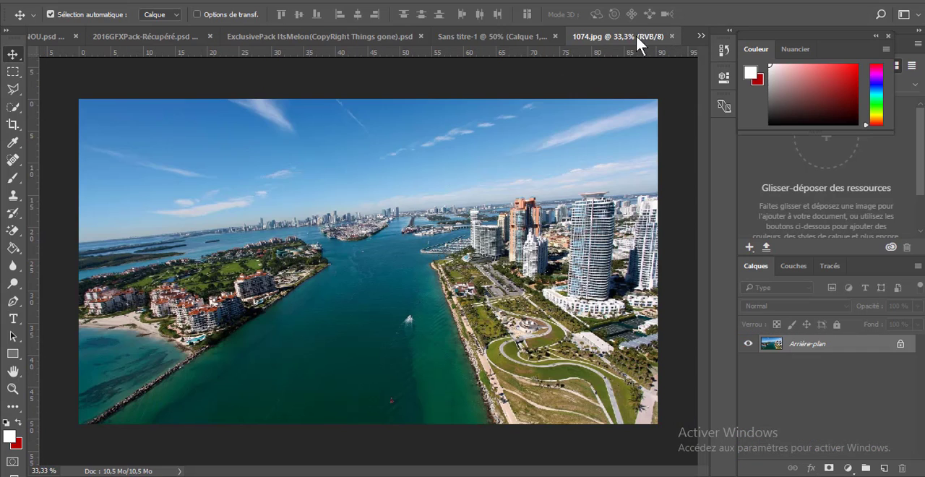
click(517, 36)
Open the success kid JPEG photo as a new document and activate the Polygonal Lasso tool
right_click(687, 34)
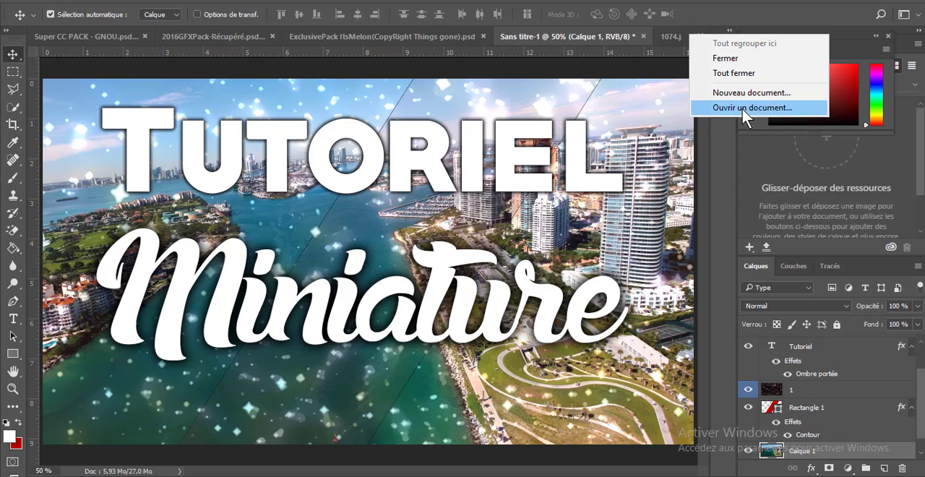
click(742, 108)
scroll(144, 174, down, 2)
double_click(145, 177)
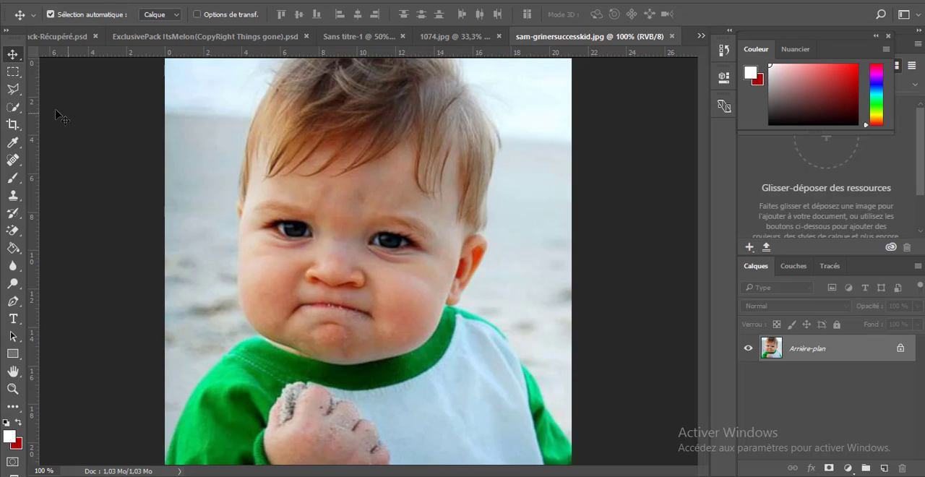
click(11, 90)
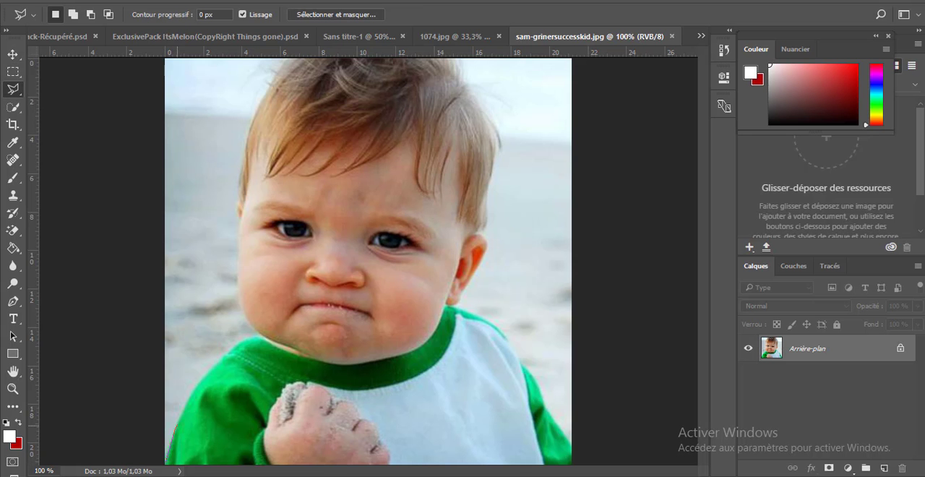
Try to outline the child from the left shoulder around the head with the Polygonal Lasso, and undo the selection
drag(211, 367, 242, 340)
click(259, 336)
click(244, 316)
click(239, 255)
click(240, 217)
click(249, 133)
click(268, 91)
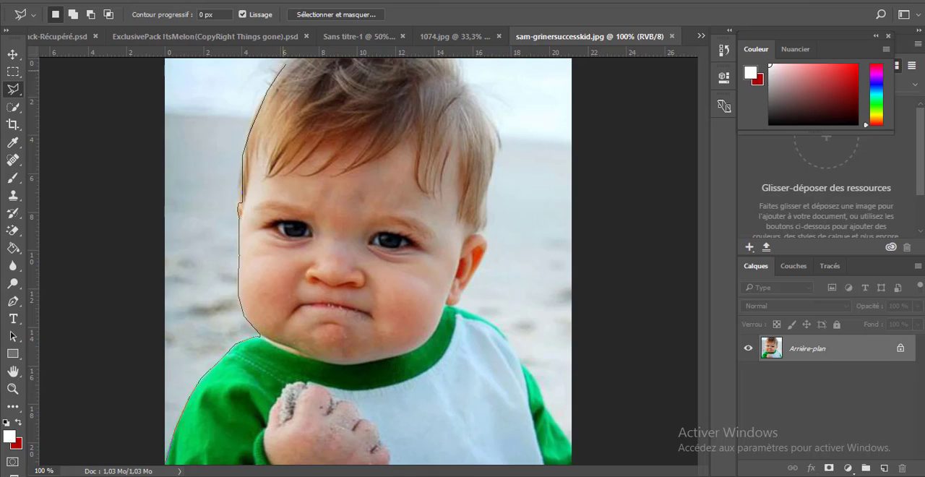
click(294, 57)
click(448, 58)
click(467, 91)
click(486, 106)
click(493, 133)
click(494, 153)
click(493, 176)
double_click(481, 231)
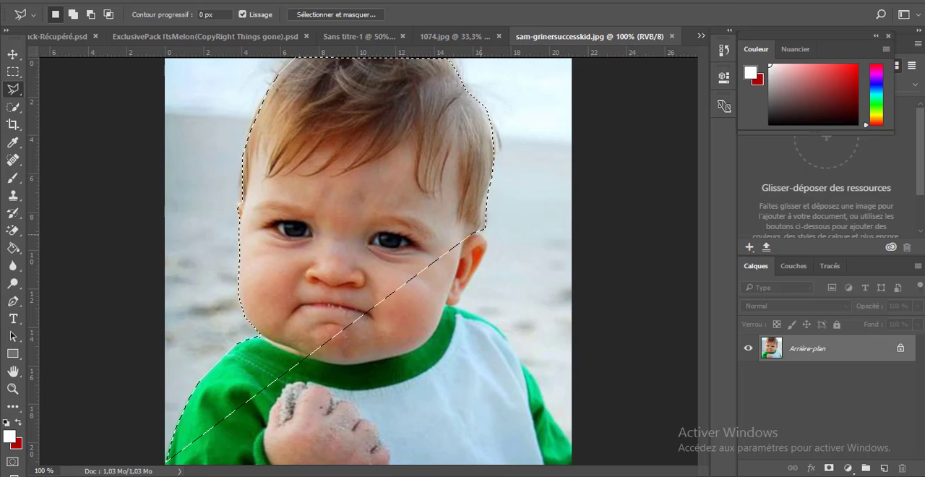
key(ctrl+z)
Select the child with the Polygonal Lasso, following both shoulders, the face, hair and ear down to the photo's lower edge
click(167, 464)
click(175, 431)
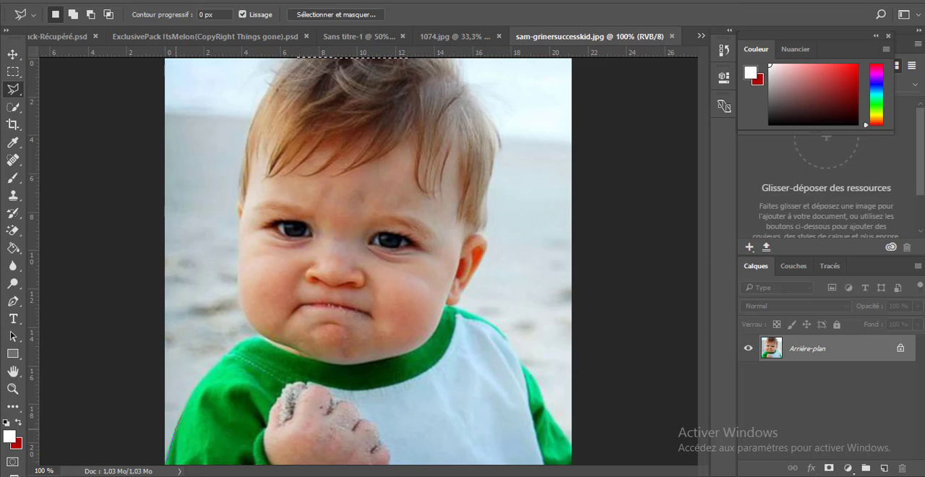
click(183, 409)
click(193, 393)
click(222, 360)
click(234, 347)
click(248, 339)
click(253, 329)
click(244, 311)
click(240, 287)
click(239, 254)
click(240, 237)
click(241, 202)
click(243, 163)
click(250, 128)
click(262, 106)
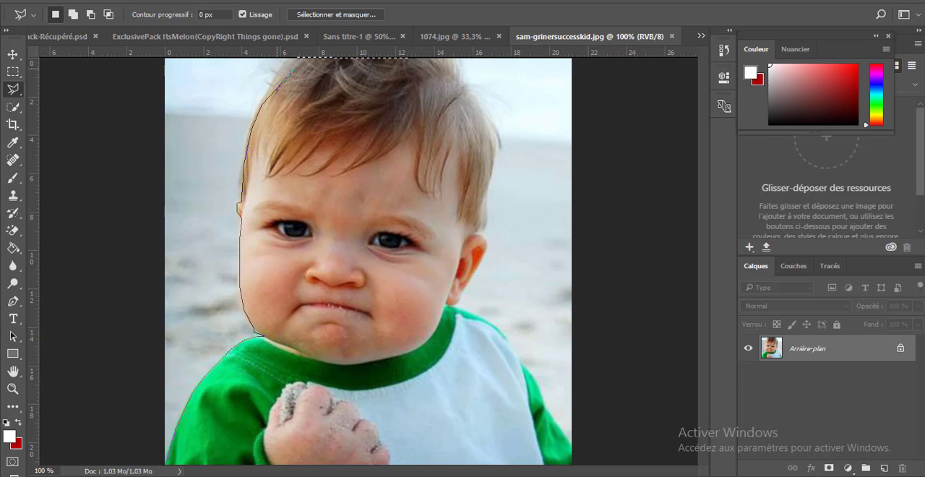
click(291, 58)
click(446, 58)
click(482, 107)
click(499, 143)
click(487, 219)
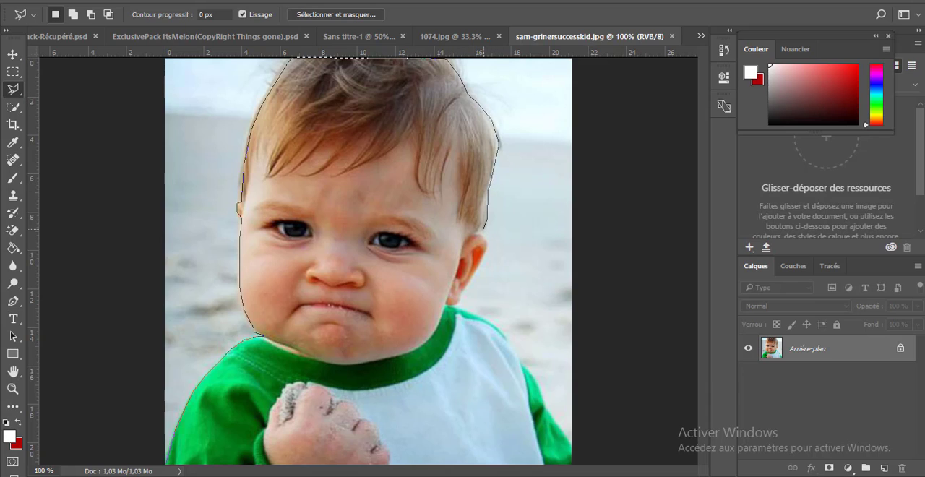
click(475, 232)
click(463, 291)
click(453, 305)
click(477, 312)
click(498, 327)
click(508, 342)
click(548, 411)
click(569, 441)
double_click(574, 463)
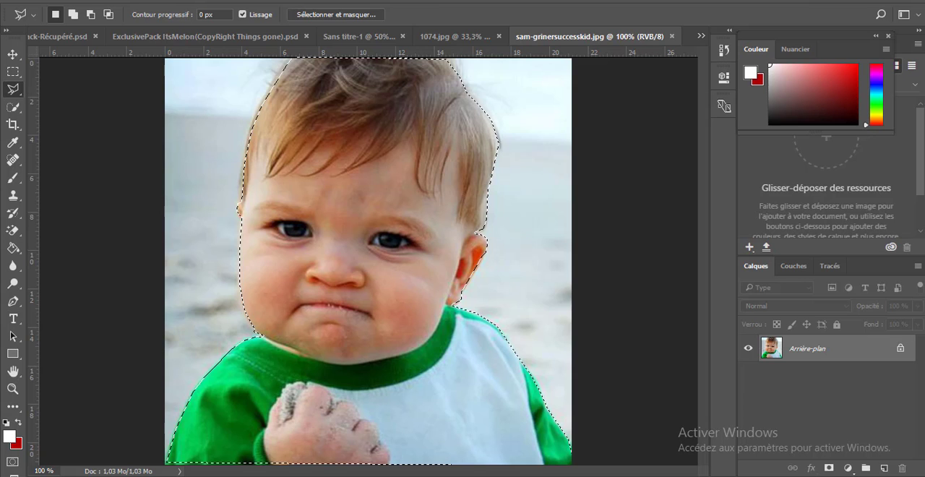
Move the selected child into the Sans titre-1 thumbnail and place its layer above the sparkle layer 1
key(v)
mouse_move(376, 211)
mouse_down()
mouse_move(361, 39)
mouse_move(317, 253)
mouse_up()
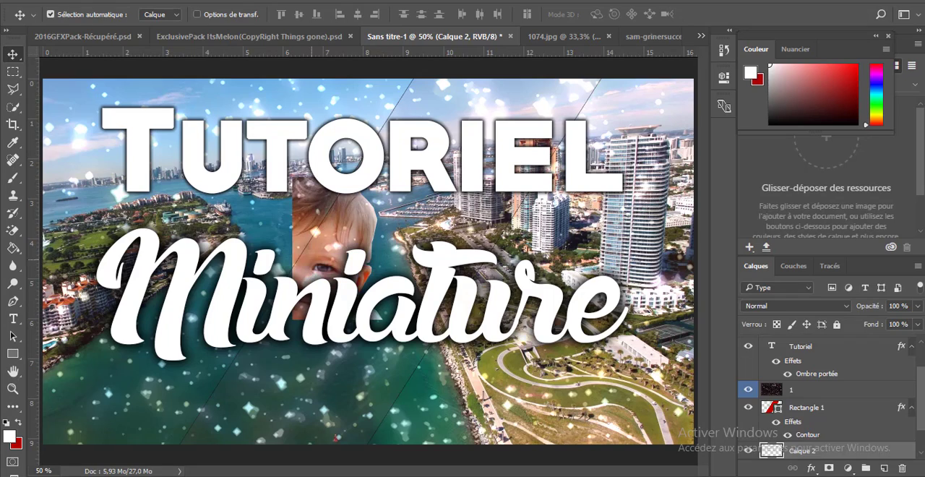
mouse_move(355, 225)
mouse_down()
mouse_move(421, 237)
mouse_move(338, 221)
mouse_up()
drag(802, 450, 802, 382)
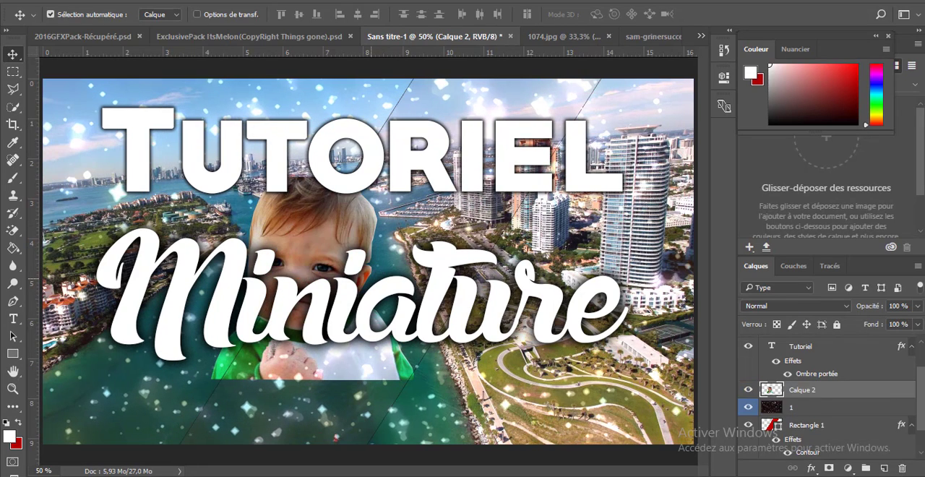
Position the child cutout in the canvas's lower-right corner and shift the Miniature text up and left, close beneath Tutoriel
drag(307, 239, 323, 204)
drag(336, 337, 647, 410)
drag(542, 286, 831, 435)
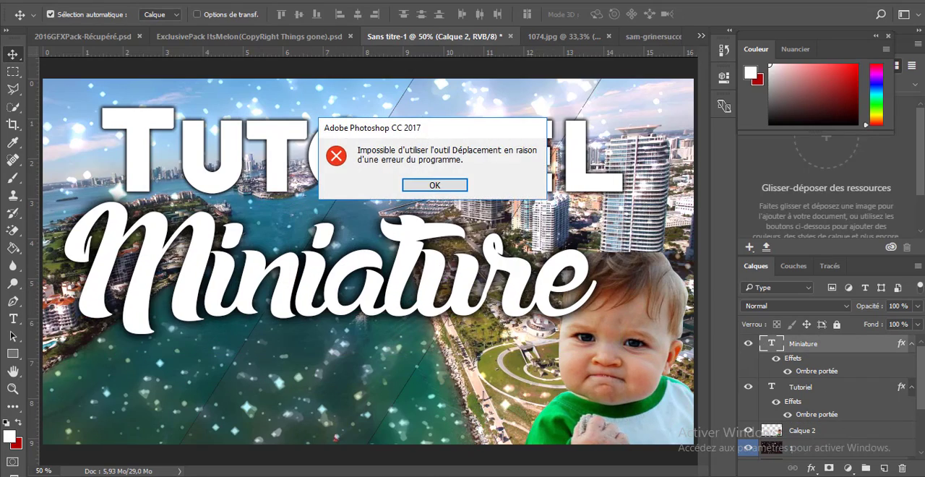
click(434, 186)
drag(416, 252, 369, 247)
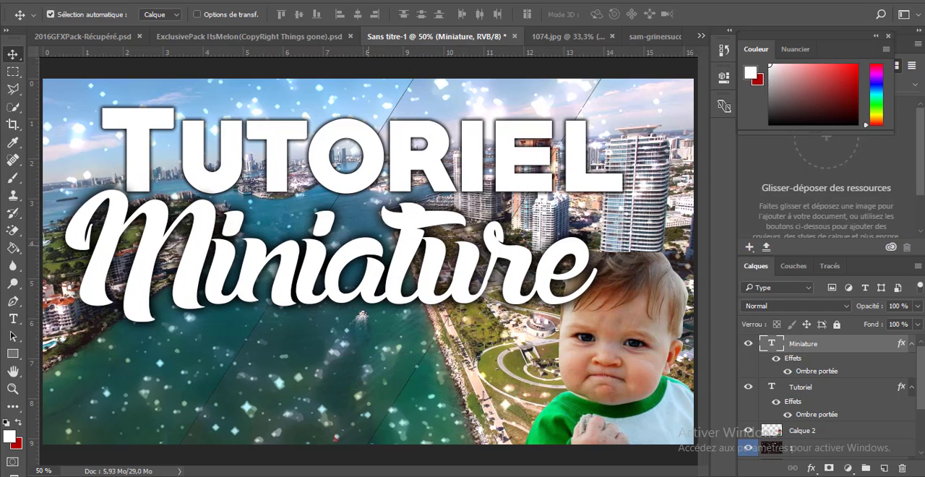
Bring the child cutout layer above the Miniature text and adjust its position in the lower-right corner of the canvas
click(802, 431)
drag(802, 430, 802, 344)
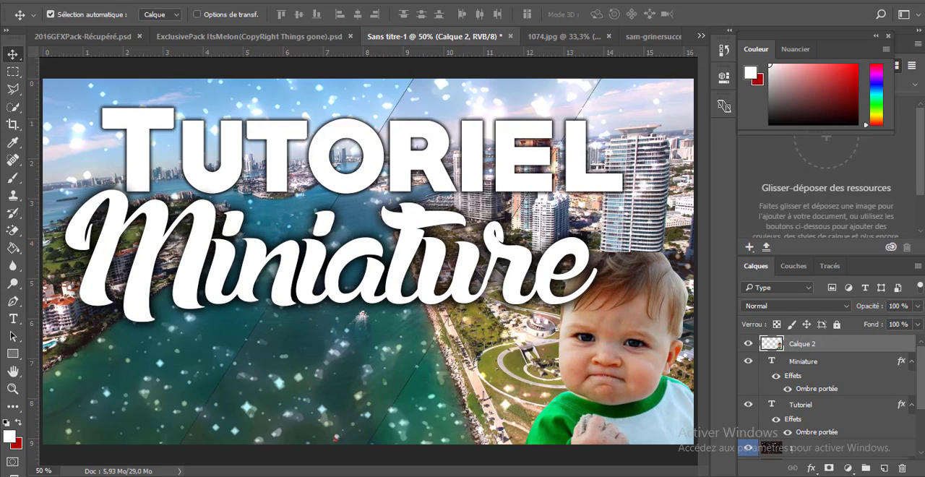
drag(630, 303, 596, 289)
drag(595, 326, 621, 305)
Move the Tutoriel text to the upper edge of the canvas and the Miniature text up and left beneath it
click(478, 282)
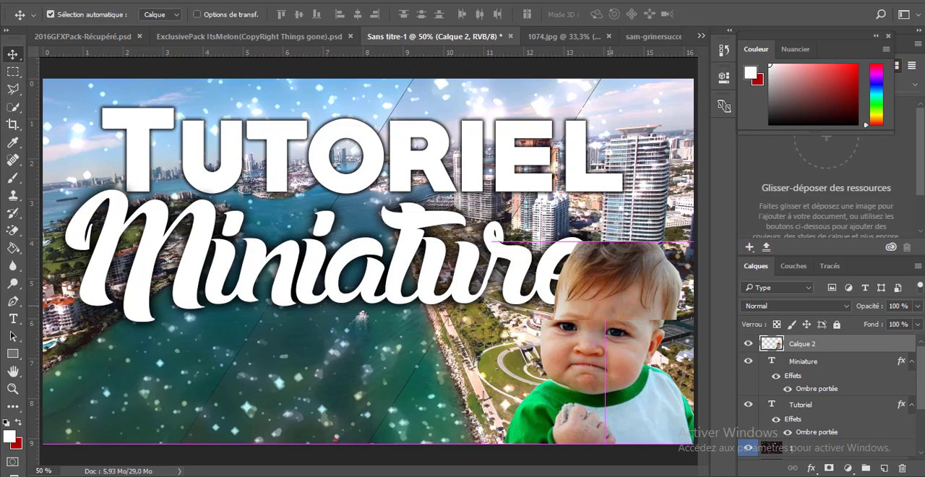
click(319, 167)
drag(304, 149, 300, 133)
drag(310, 247, 293, 182)
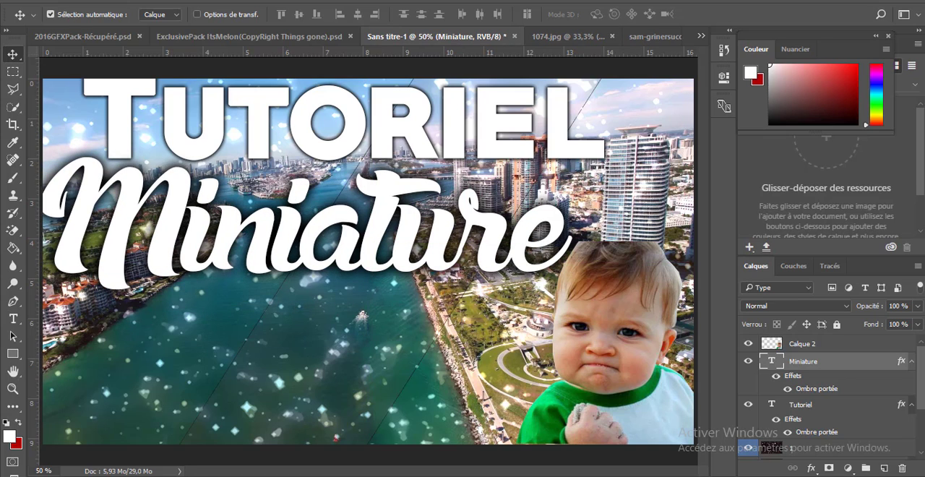
Add a thin black inside stroke (Contour, Intérieur) to the child cutout layer
click(613, 325)
double_click(857, 344)
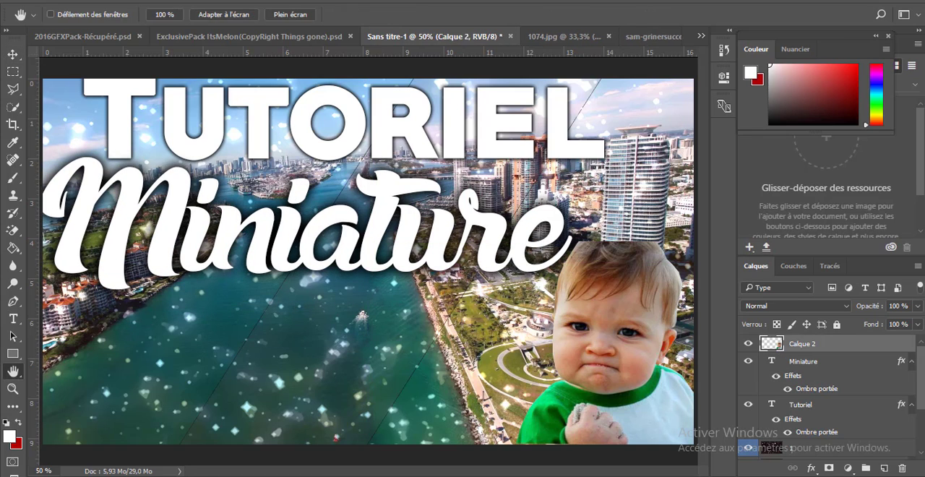
click(192, 161)
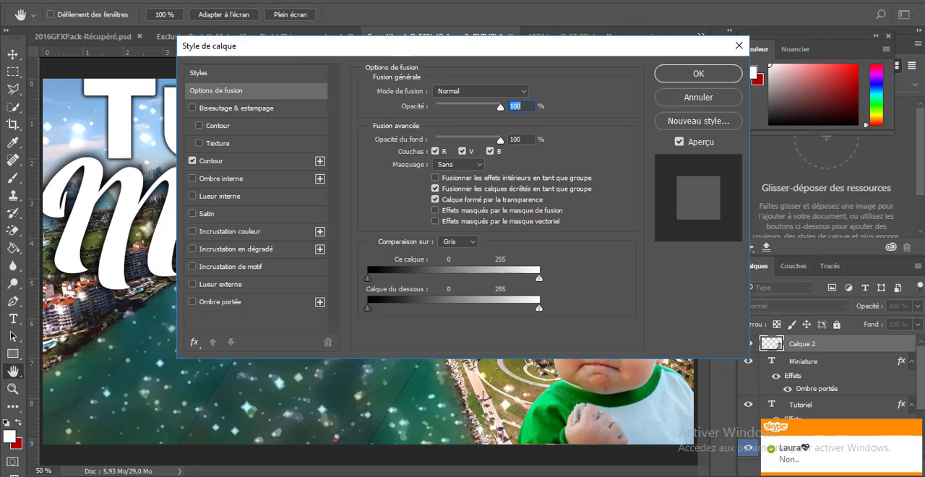
drag(347, 45, 862, 78)
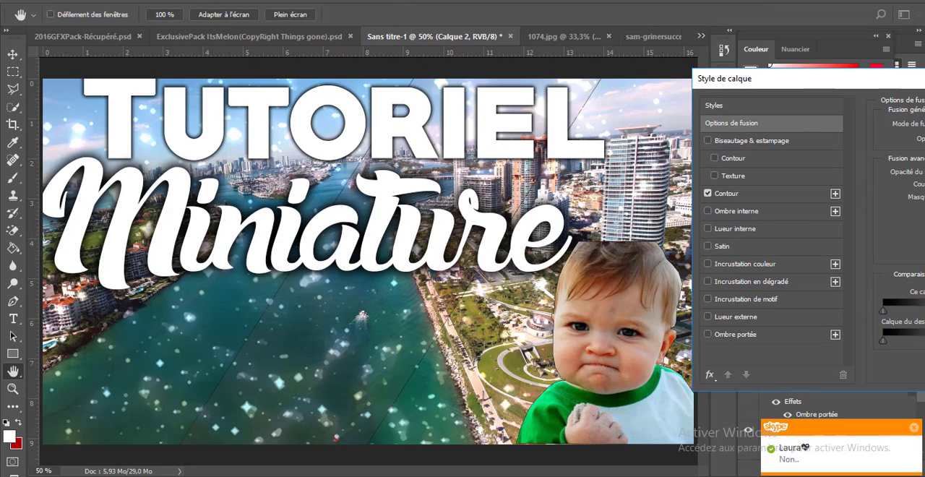
click(727, 193)
drag(788, 78, 729, 76)
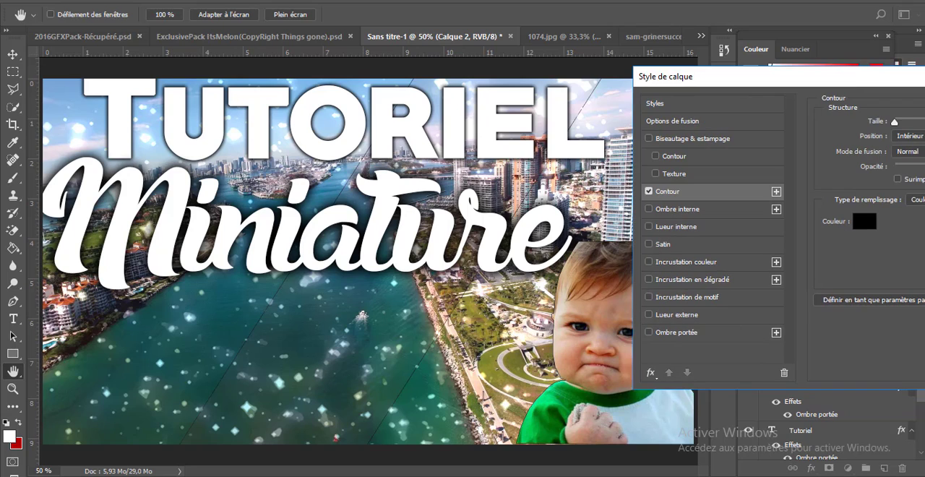
drag(898, 122, 895, 122)
Add a drop shadow (Ombre portée) to the child cutout layer and apply the layer style
click(648, 333)
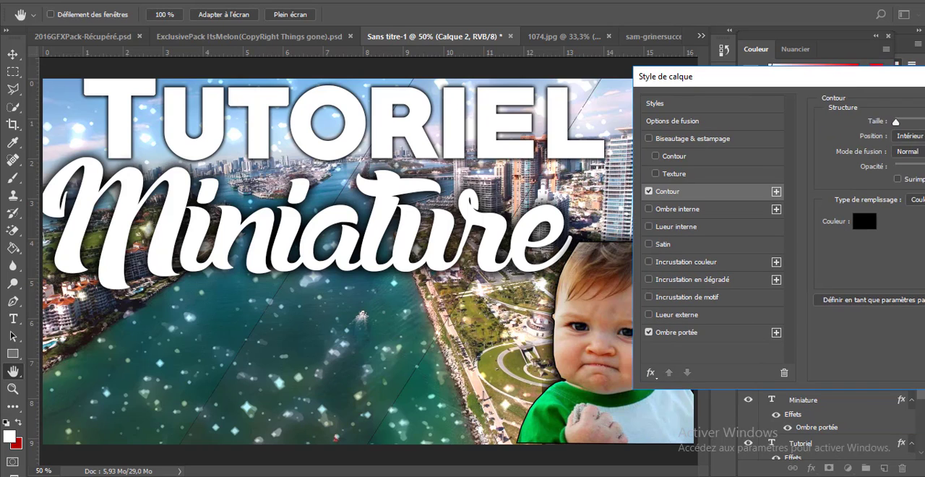
mouse_move(722, 77)
mouse_down()
mouse_move(637, 98)
mouse_move(244, 149)
mouse_up()
click(677, 180)
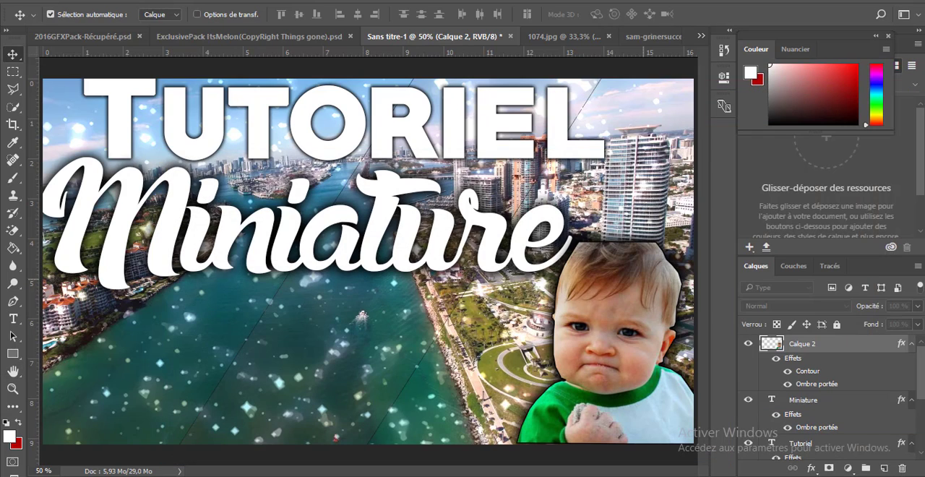
Lower the child cutout slightly and move the Miniature and Tutoriel texts down and slightly right, leaving a gap between the two titles
drag(644, 280, 643, 284)
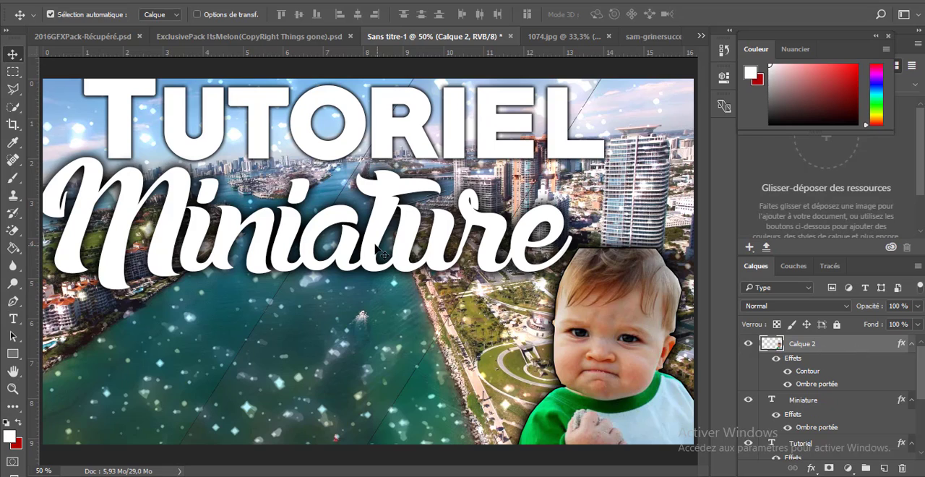
drag(381, 251, 379, 272)
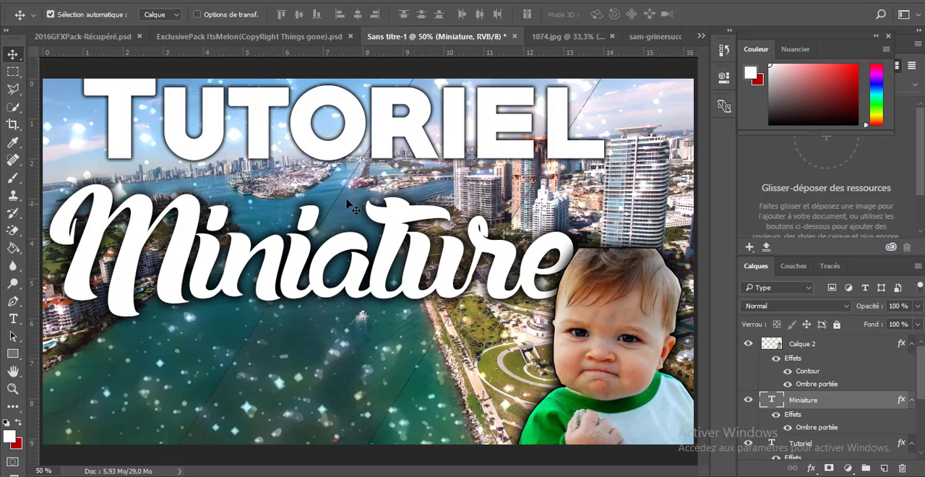
click(201, 169)
drag(201, 169, 213, 175)
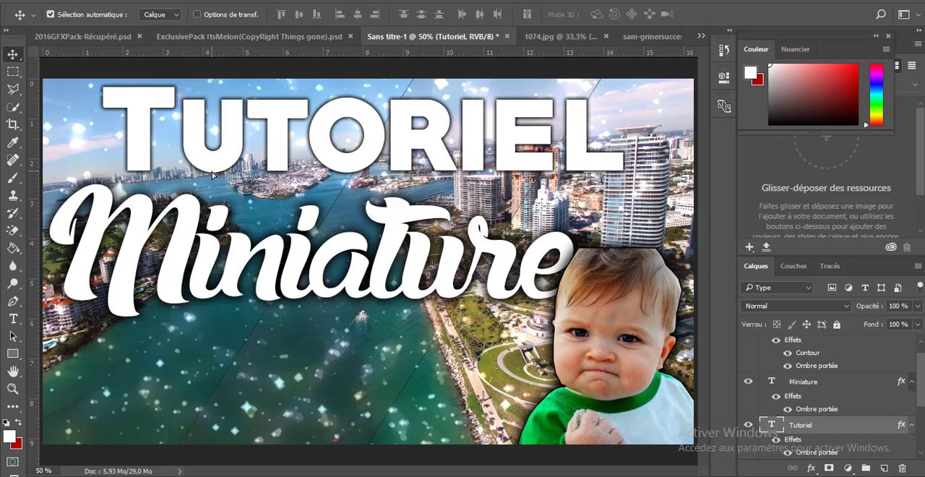